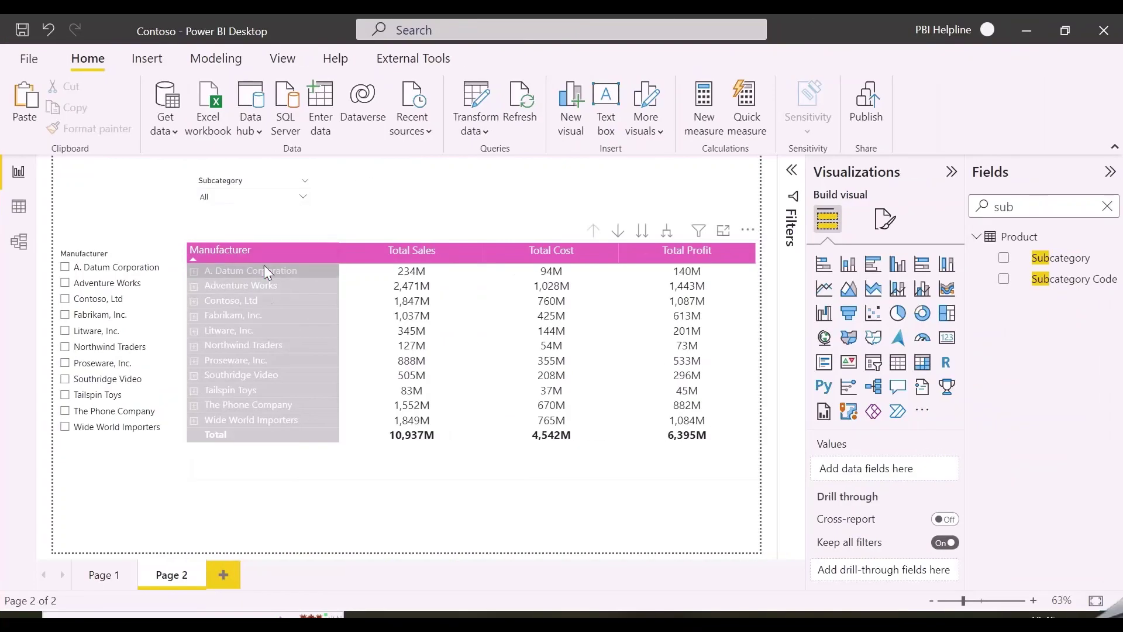
Try the Adventure Works filter and Northwind Traders expansion, then view the Currency Exchange table's data
click(66, 283)
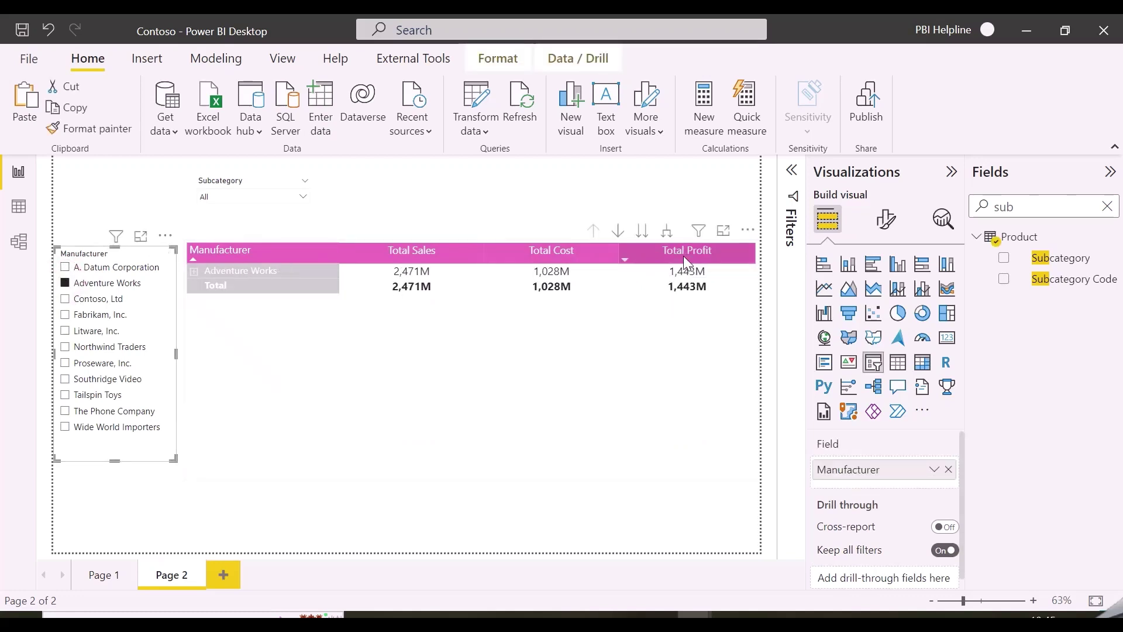
click(66, 285)
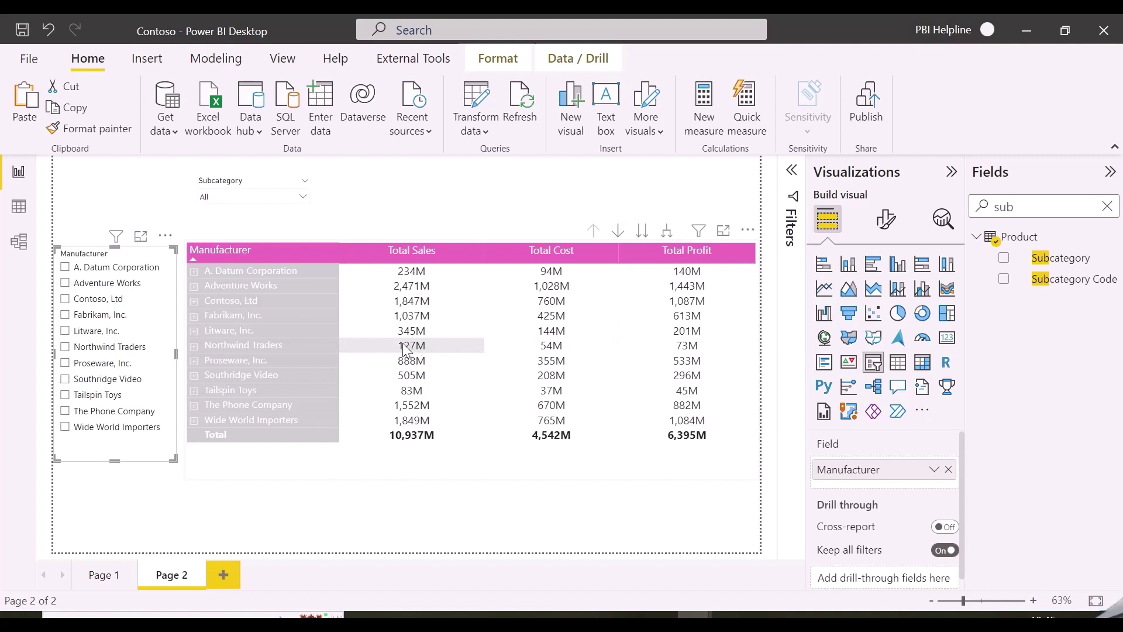
click(263, 199)
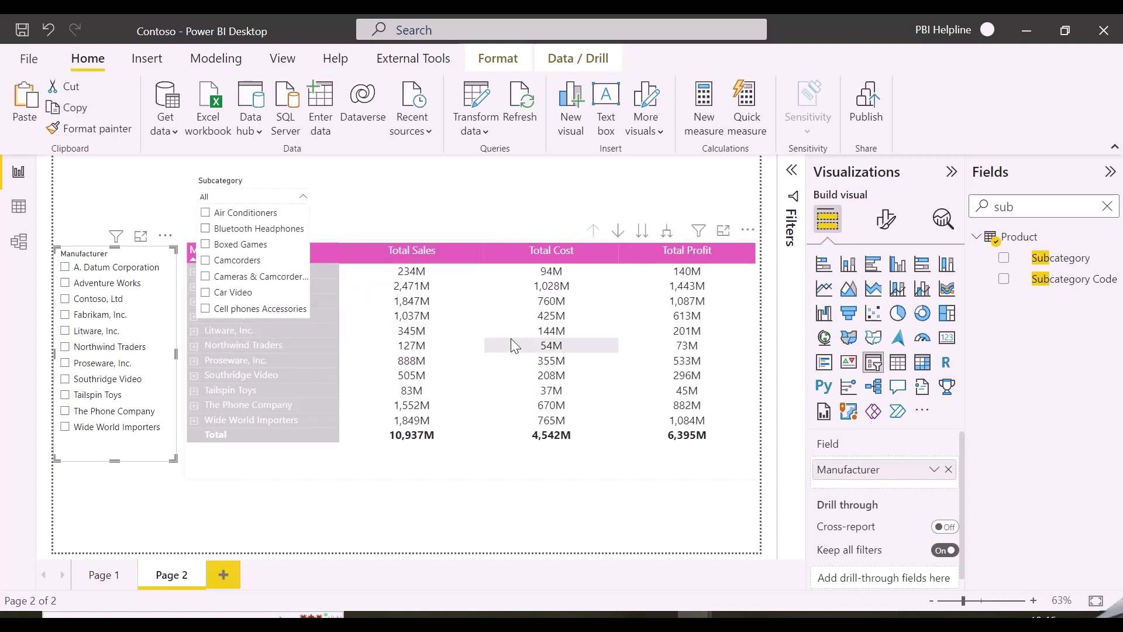
click(195, 347)
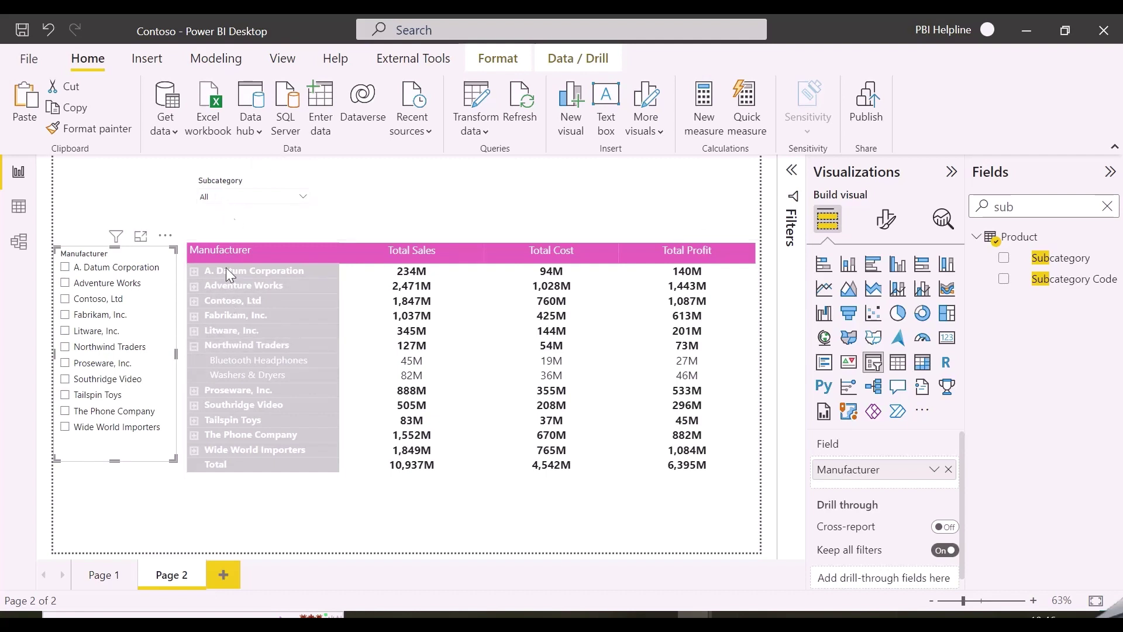
click(196, 348)
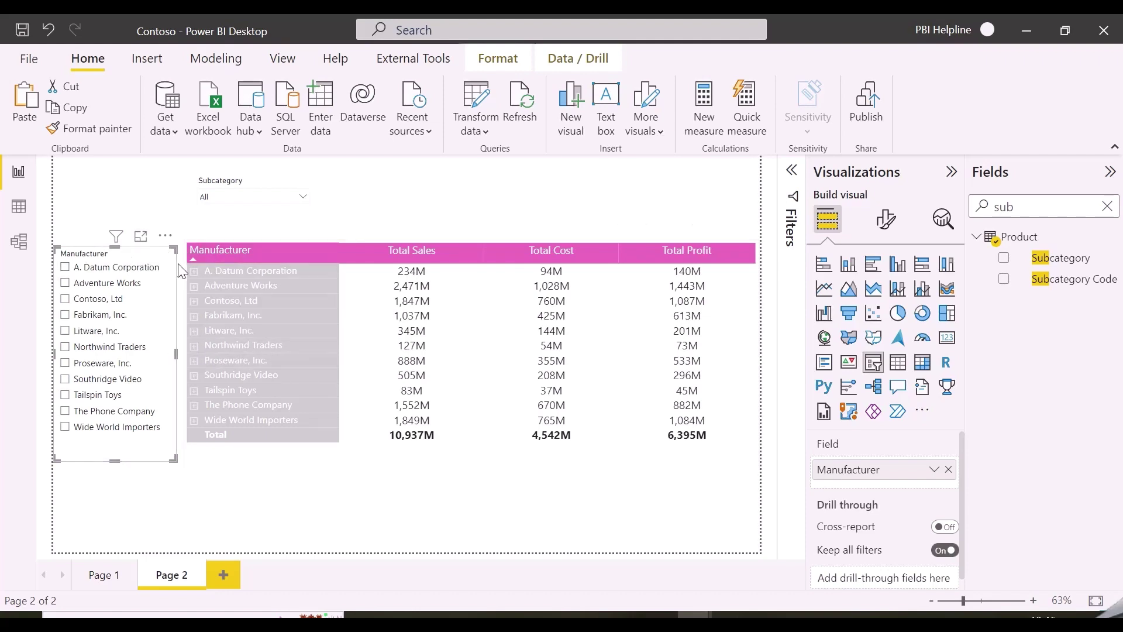
click(25, 205)
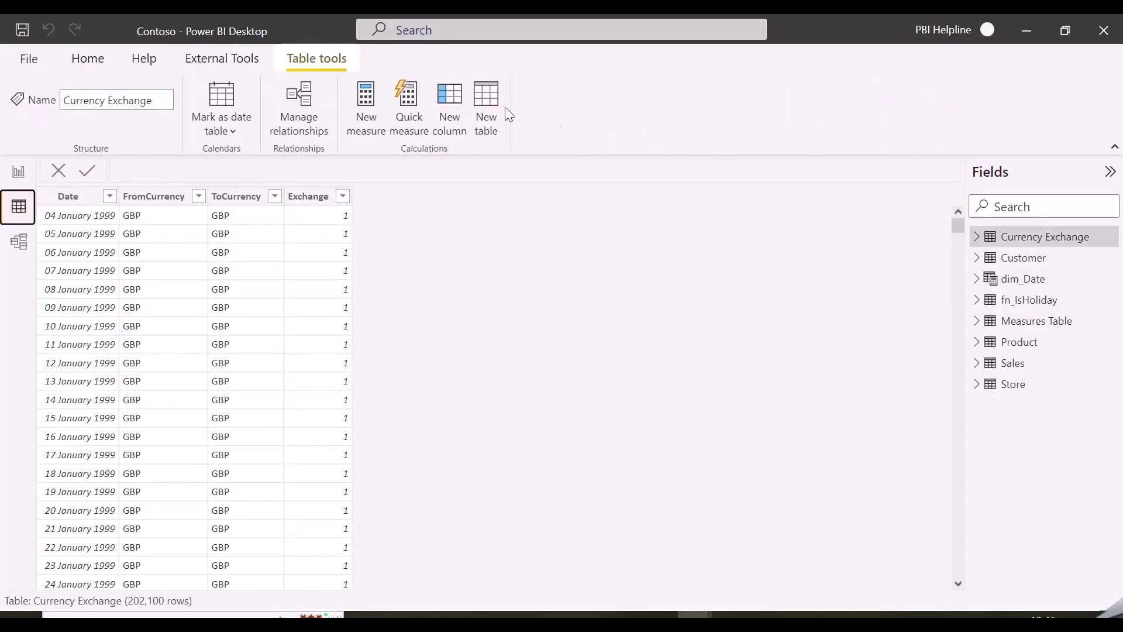
Create the calculated table Manufacturer = DISTINCT('Product'[Manufacturer])
click(490, 100)
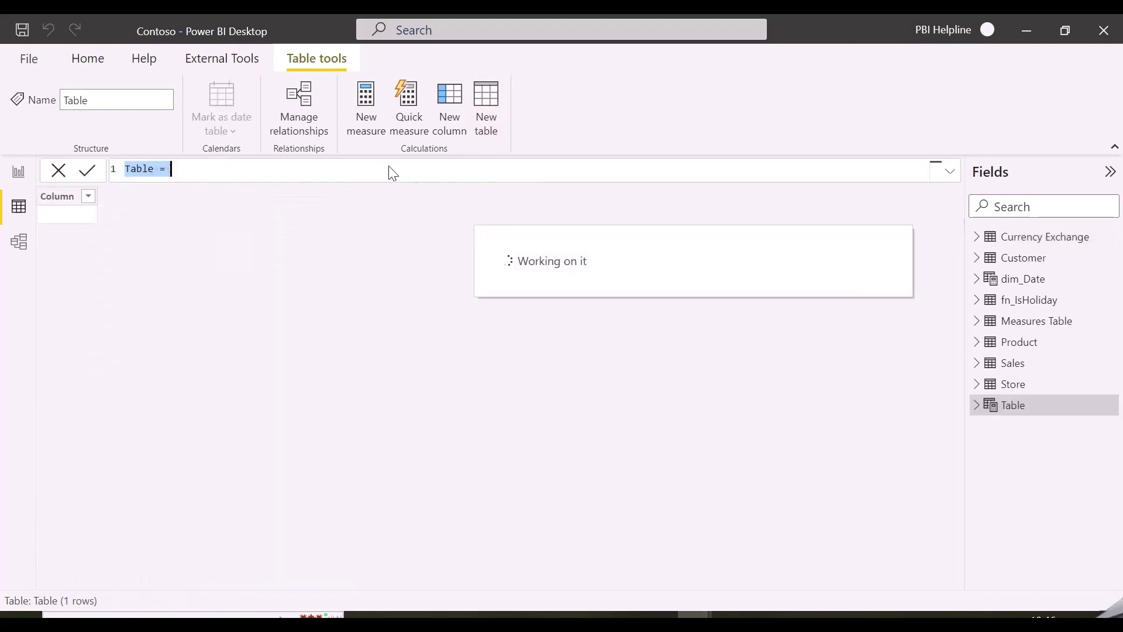
text(Manufacturer =)
key(shift+Return)
text(distinct('Product'[Manufacturer]))
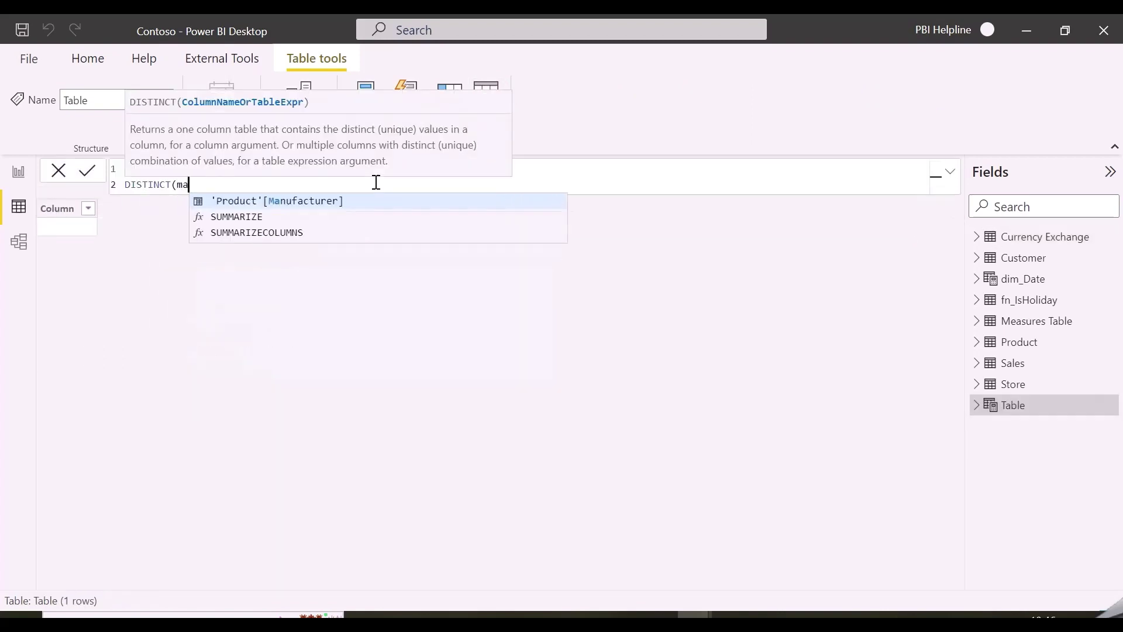
key(Return)
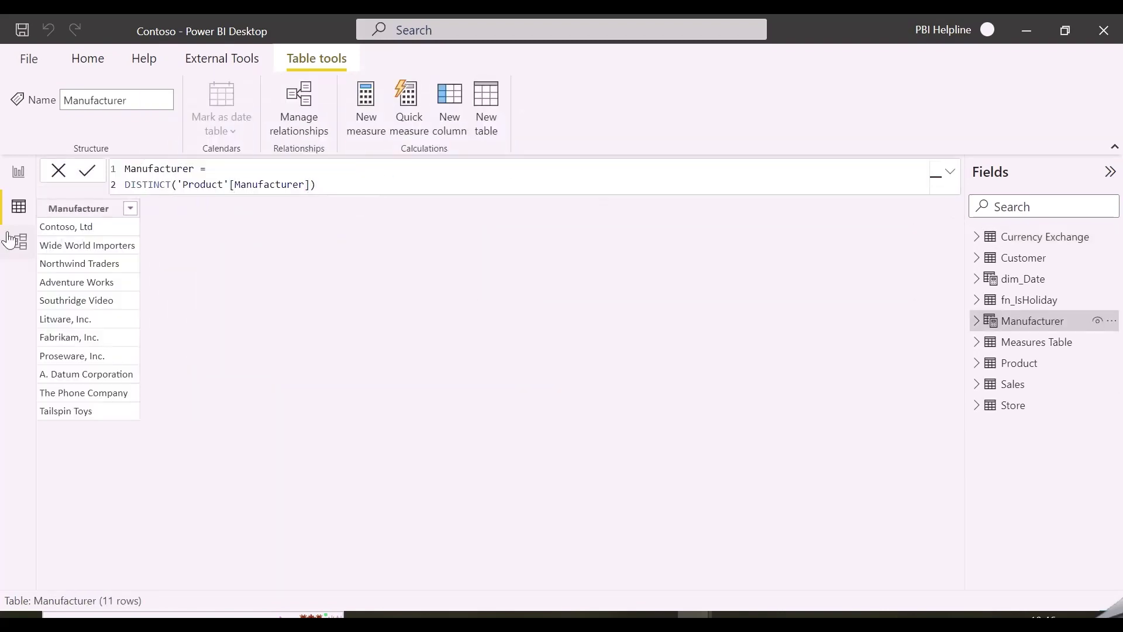
Swap the slicer field to Manufacturer[Manufacturer], select Southridge Video, and start a new Manufacturer measure
click(19, 241)
mouse_move(537, 251)
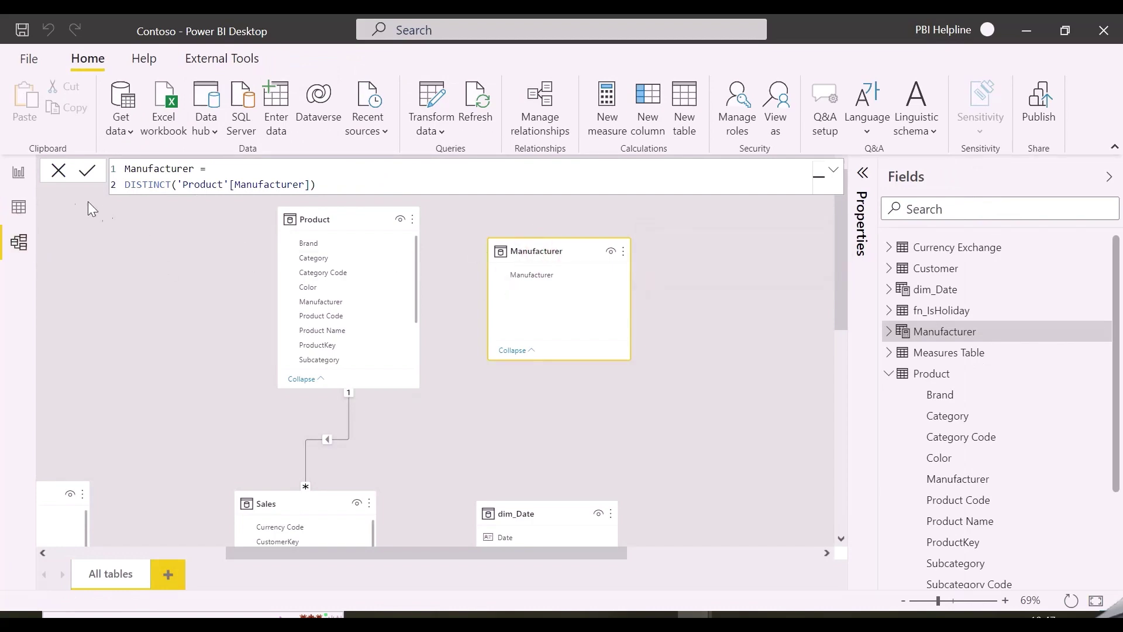
click(19, 172)
click(947, 470)
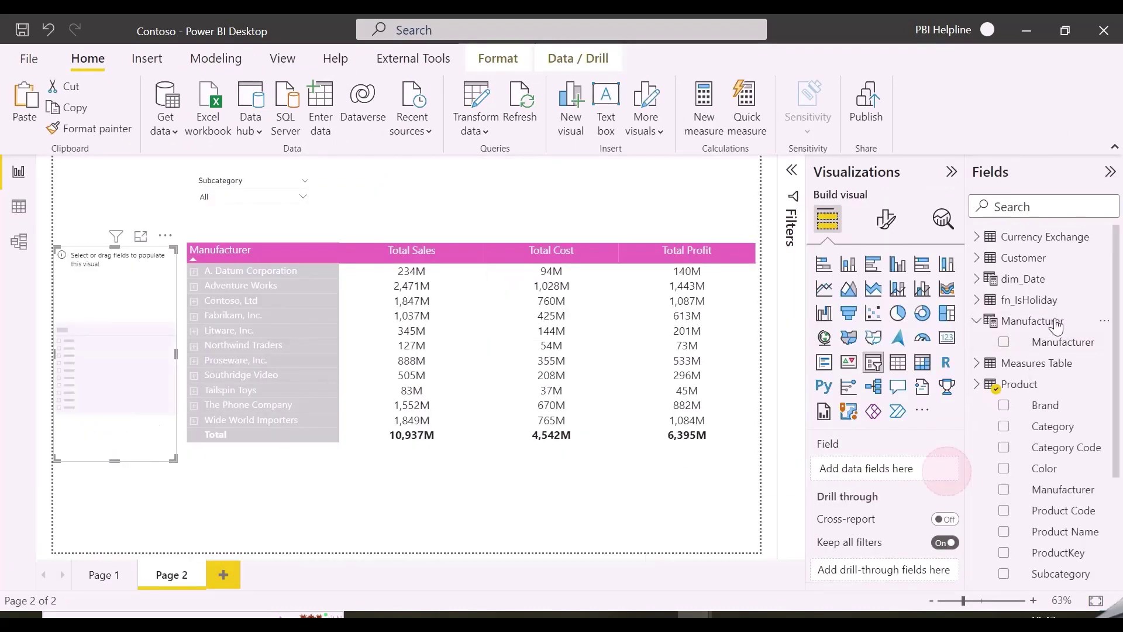
drag(1056, 342, 891, 479)
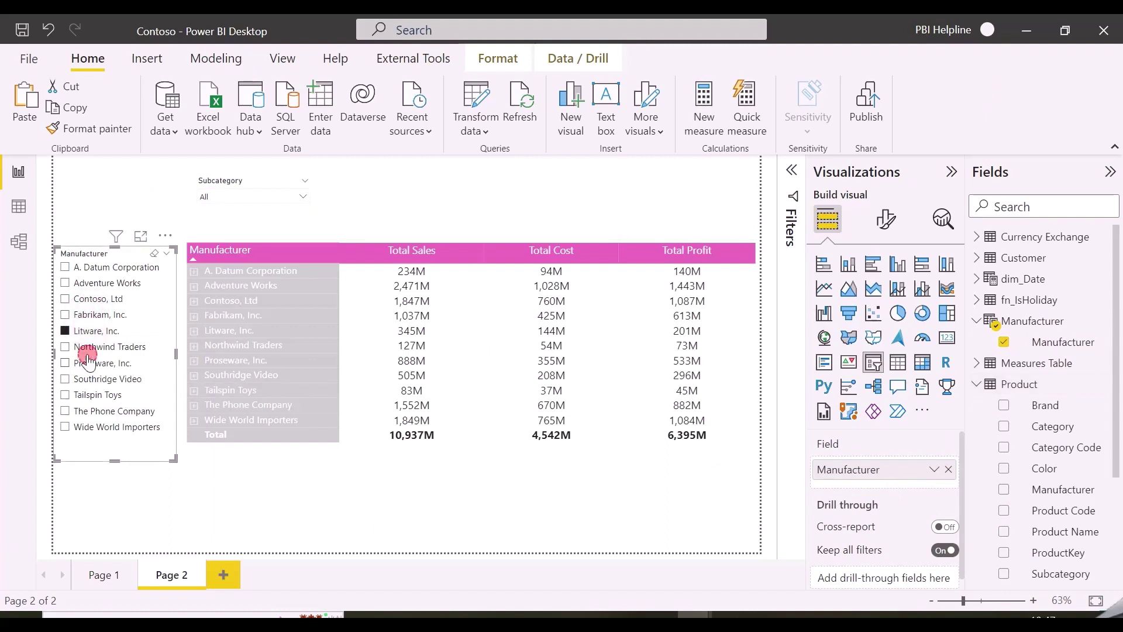
click(87, 378)
right_click(1035, 324)
click(934, 335)
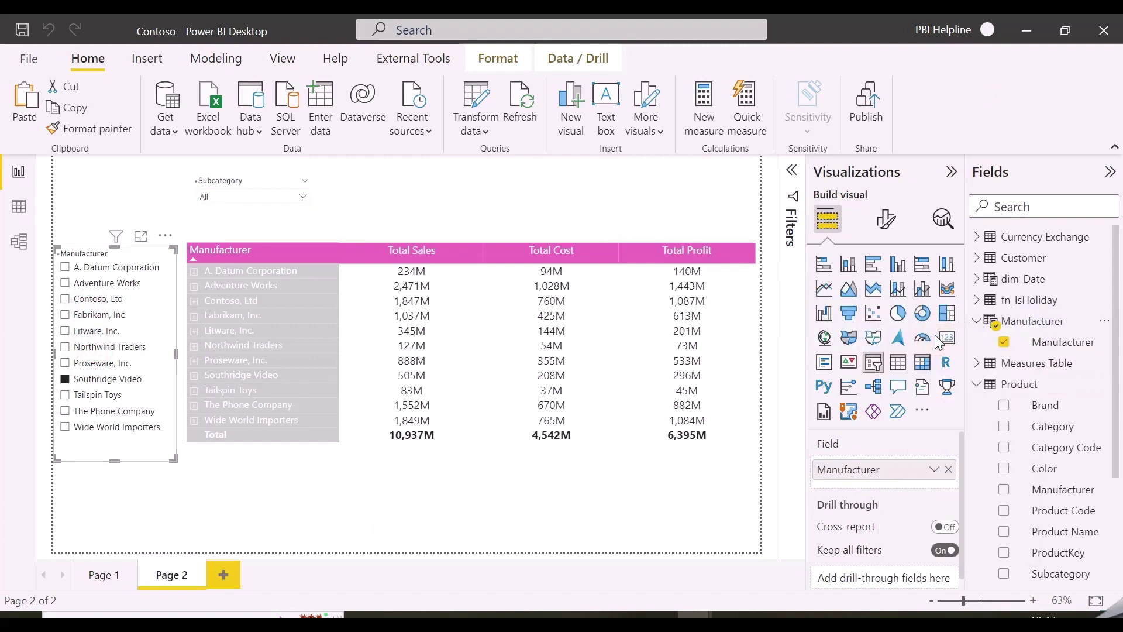
Define Highlight as 1 when MAXX('Product', 'Product'[Manufacturer]) is in VALUES(Manufacturer[Manufacturer]), else 0
text(High)
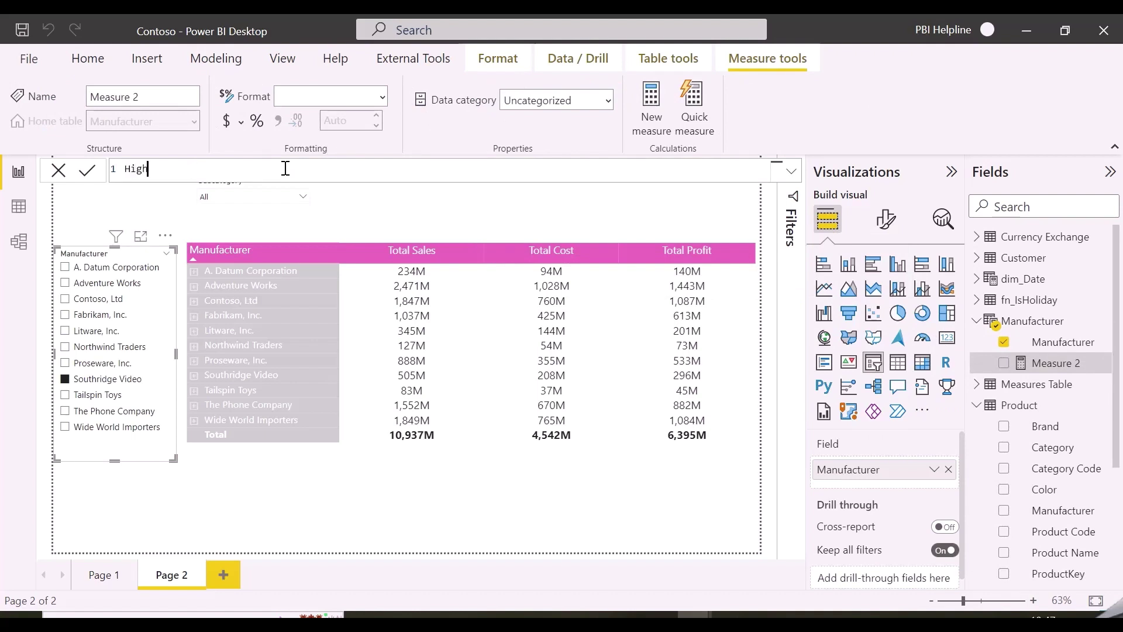
text(light =)
key(Return)
key(shift+Return)
key(shift+Return)
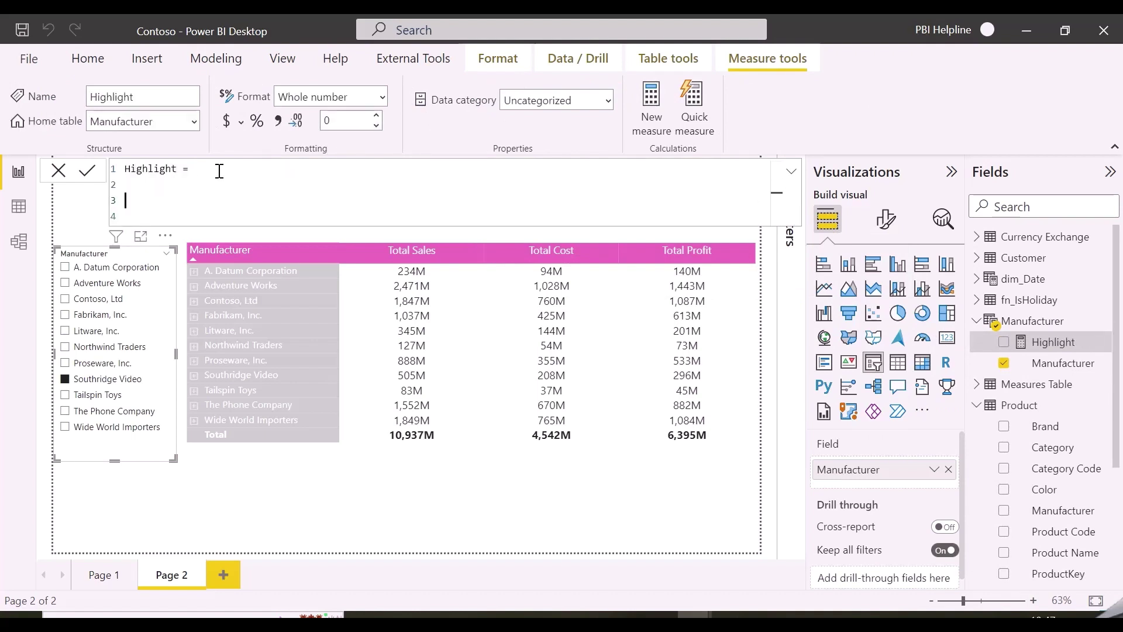
text(IF()
key(shift+Return)
text(ISFILTERED()
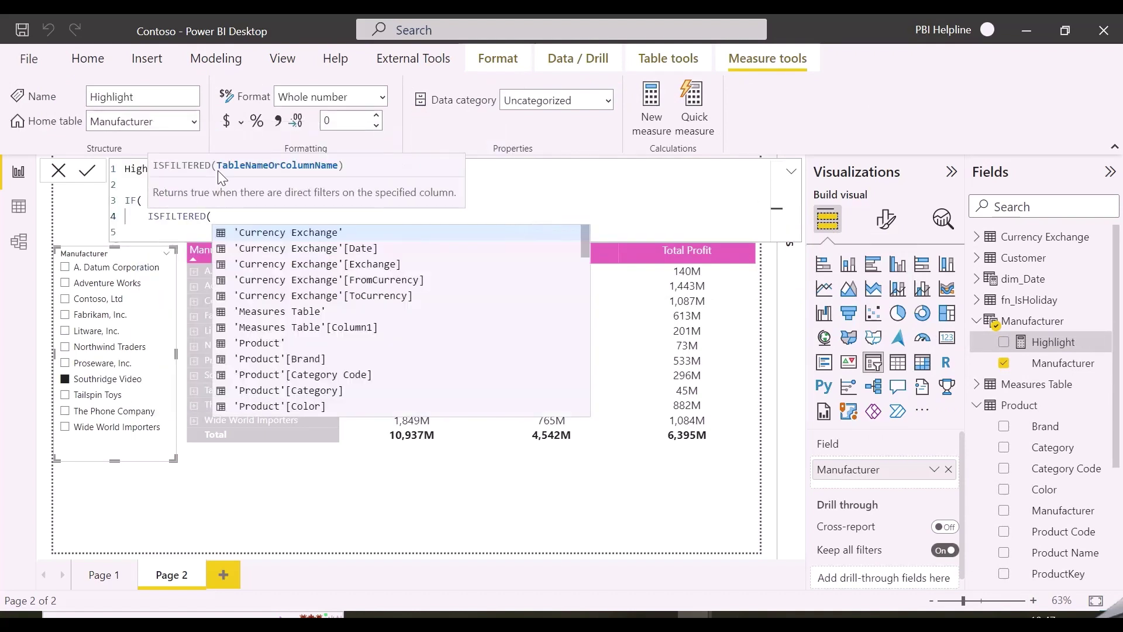
text(Manufacturer),)
key(shift+Return)
text(MAXX()
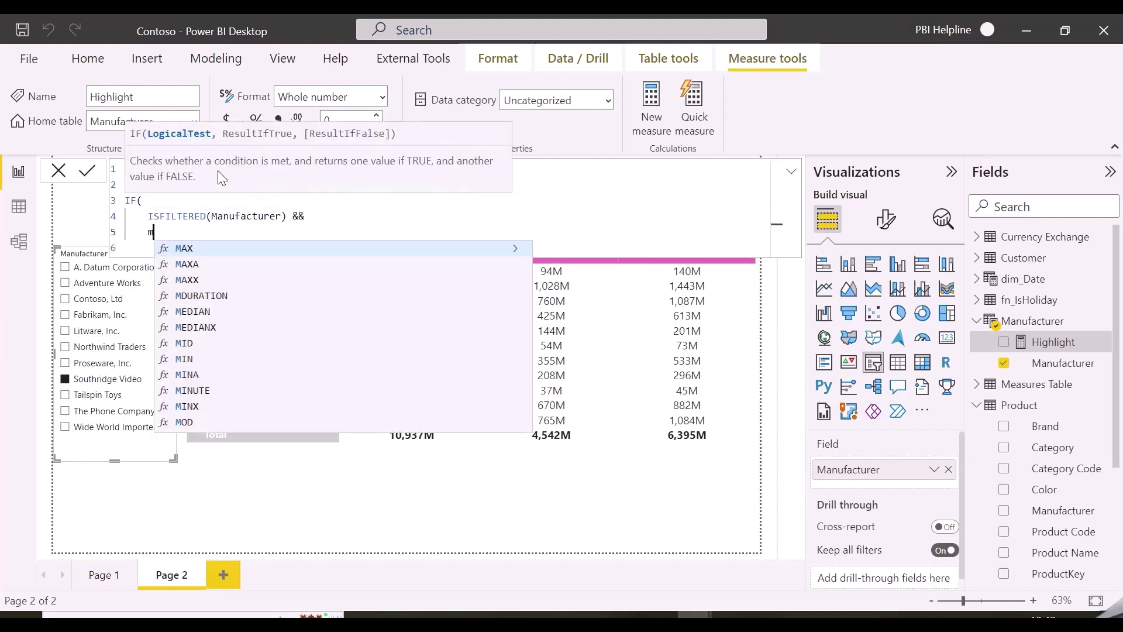
key(shift+Return)
text('Product', 'Product'[Manufacturer]),)
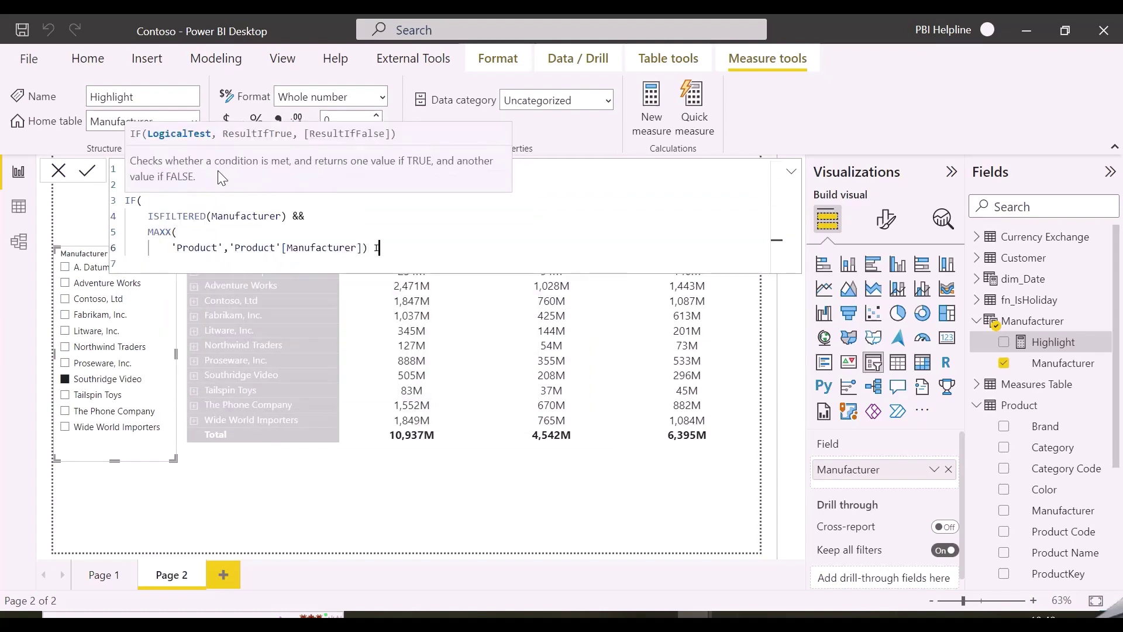
key(shift+Return)
text(VALUES(Manufacturer[Manufacturer]),1,0)
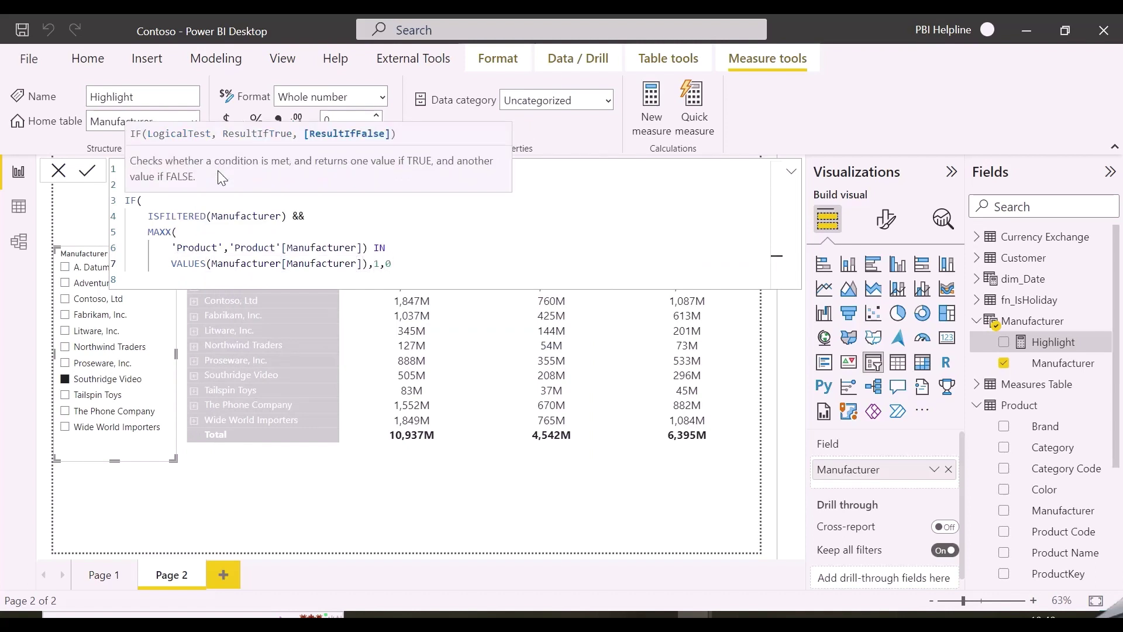
key(Return)
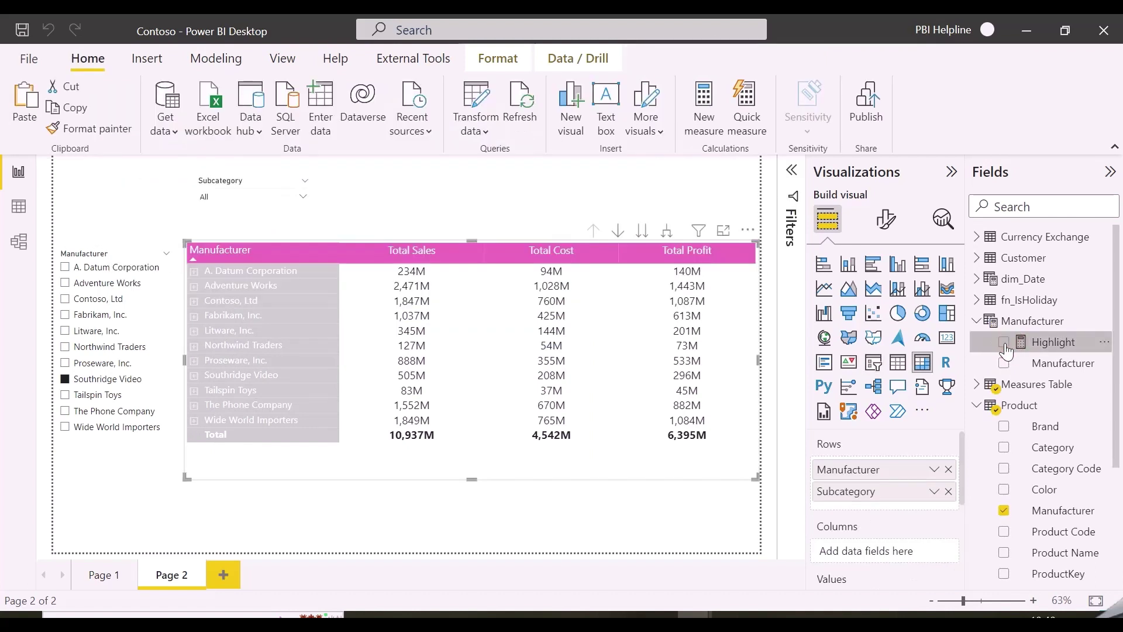
Test Highlight in the matrix with Proseware, Inc., remove it, and widen Total Profit
click(1003, 344)
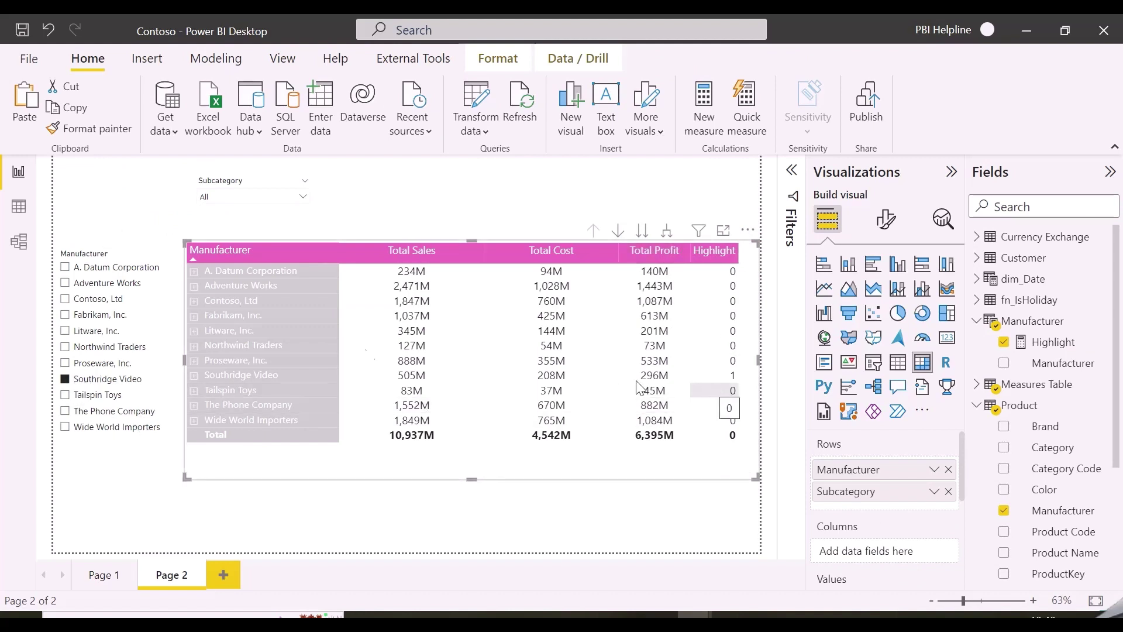
click(66, 363)
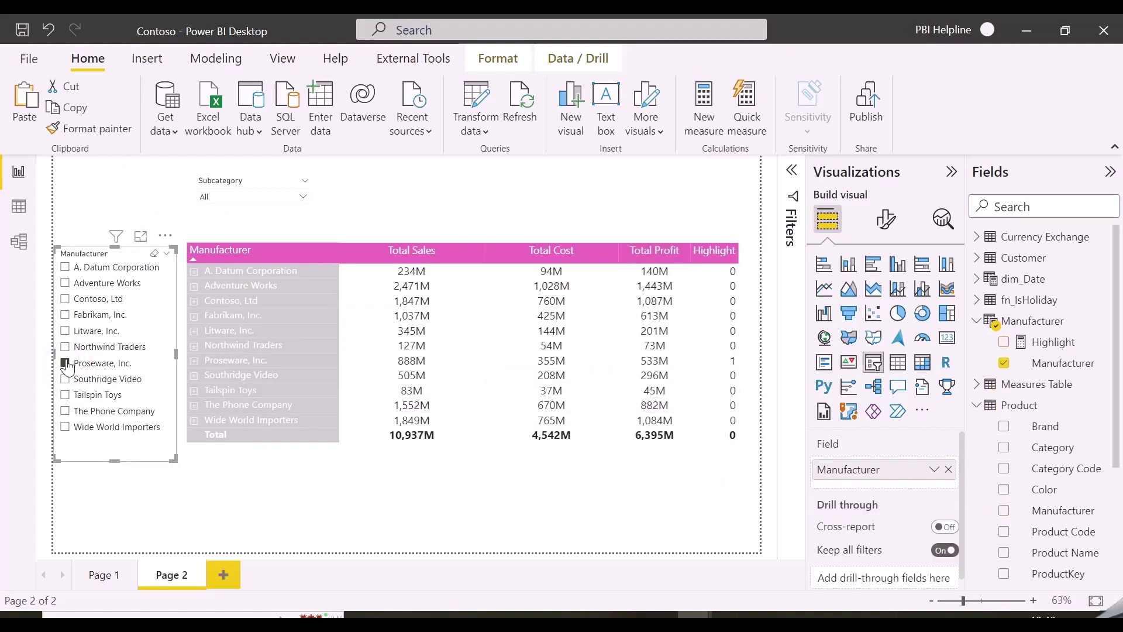
click(351, 462)
click(1004, 342)
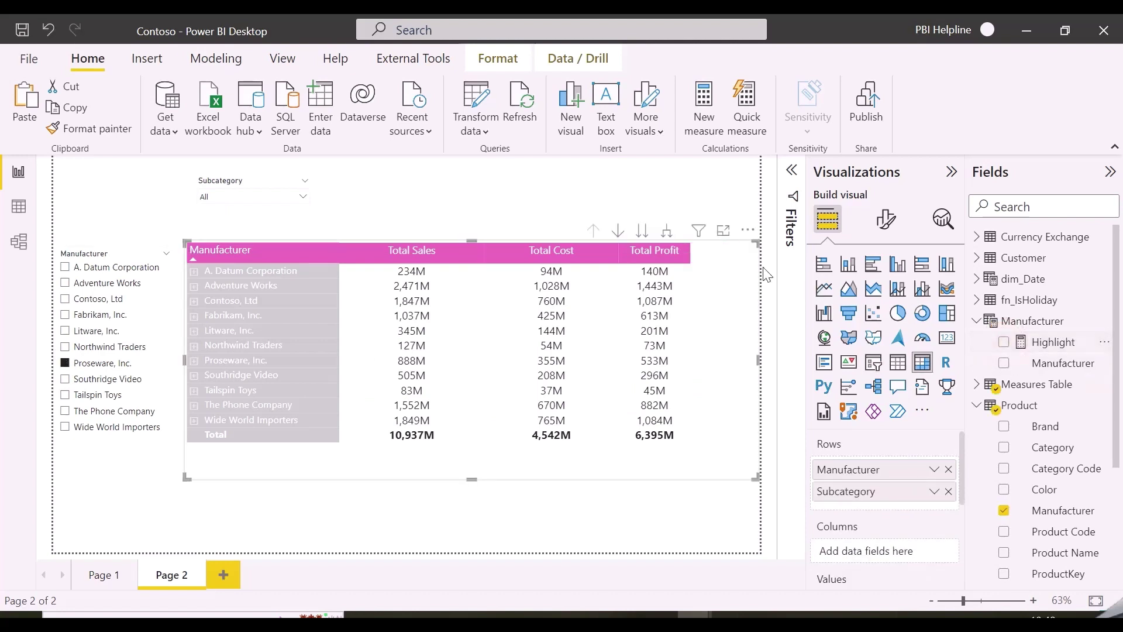
drag(691, 252, 749, 254)
Make Highlight return "Light Gray" and switch on background colour for the matrix cell elements
click(1058, 344)
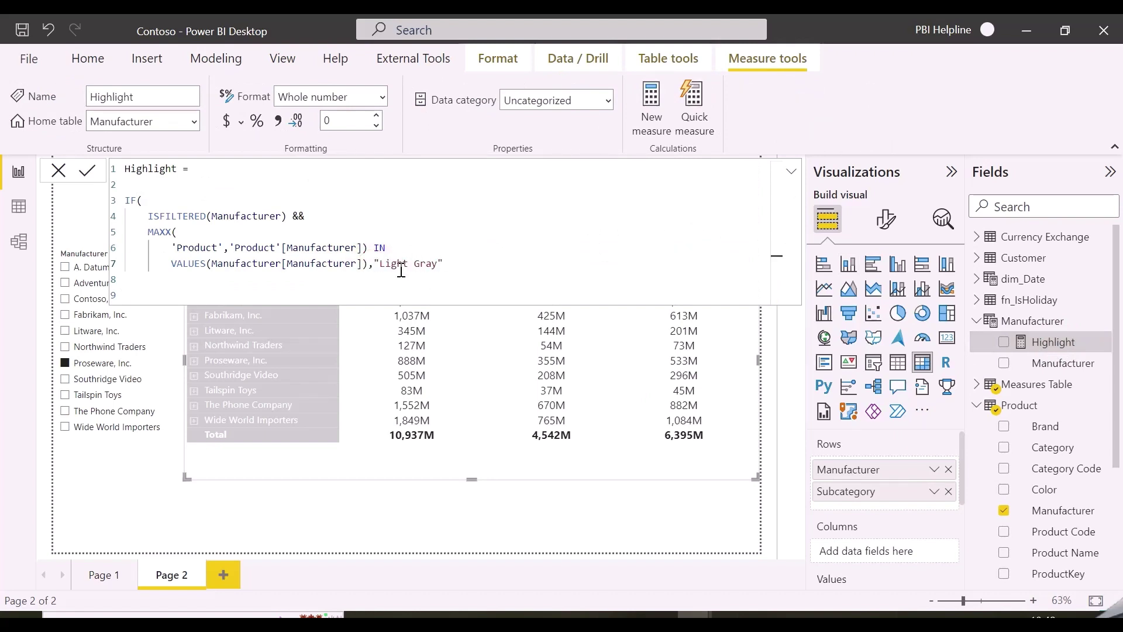
key(Return)
click(886, 219)
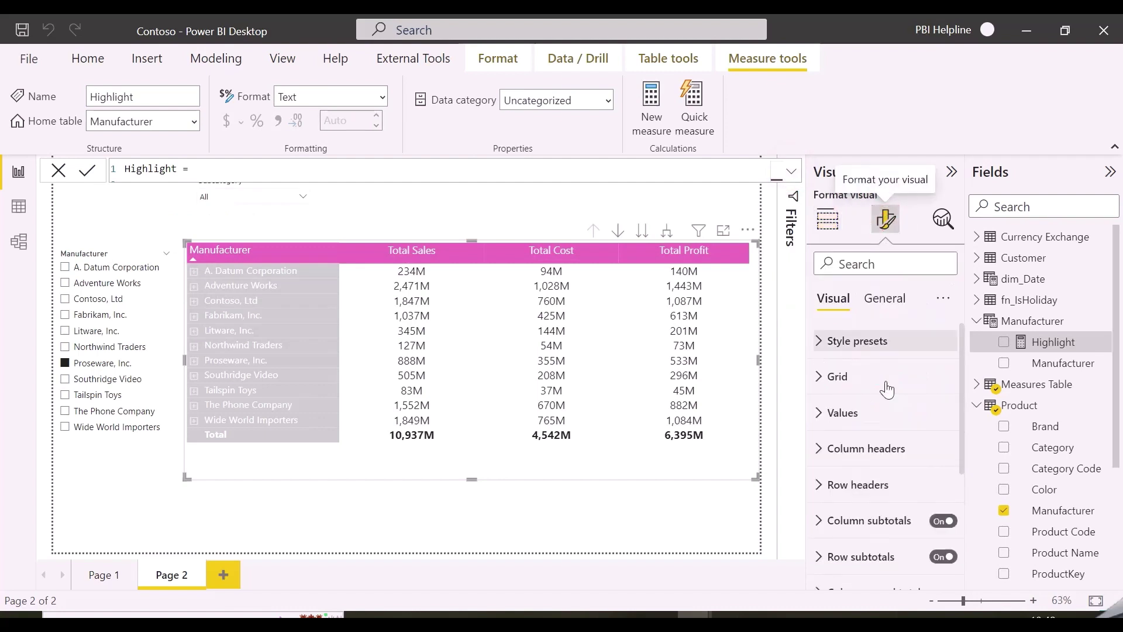
scroll(857, 509, down, 3)
scroll(858, 510, down, 3)
click(861, 510)
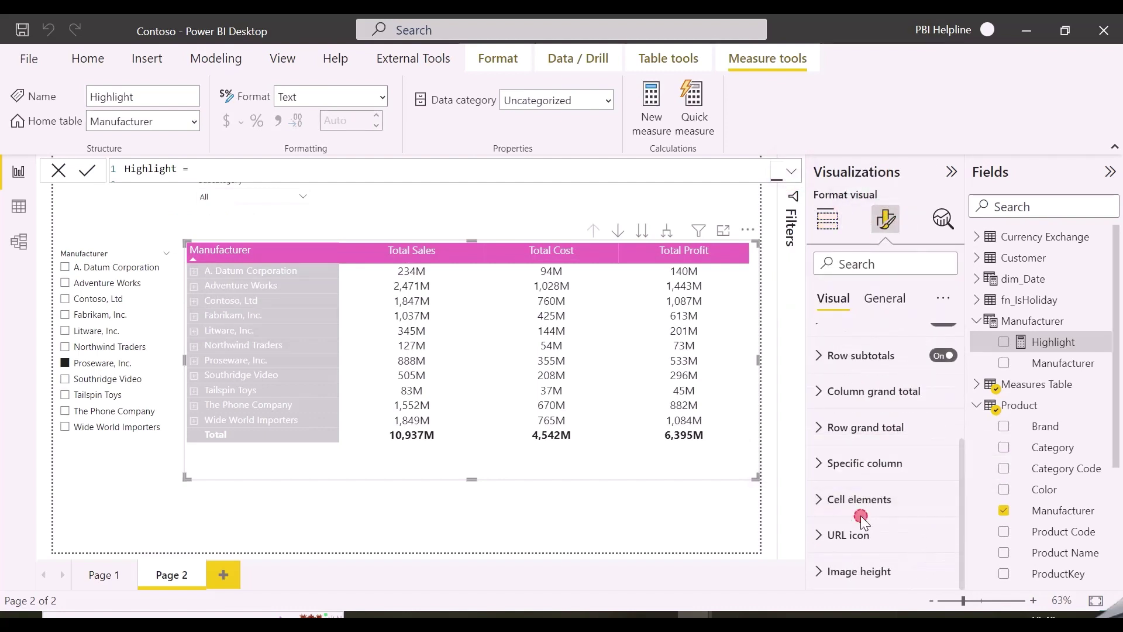
scroll(862, 512, down, 3)
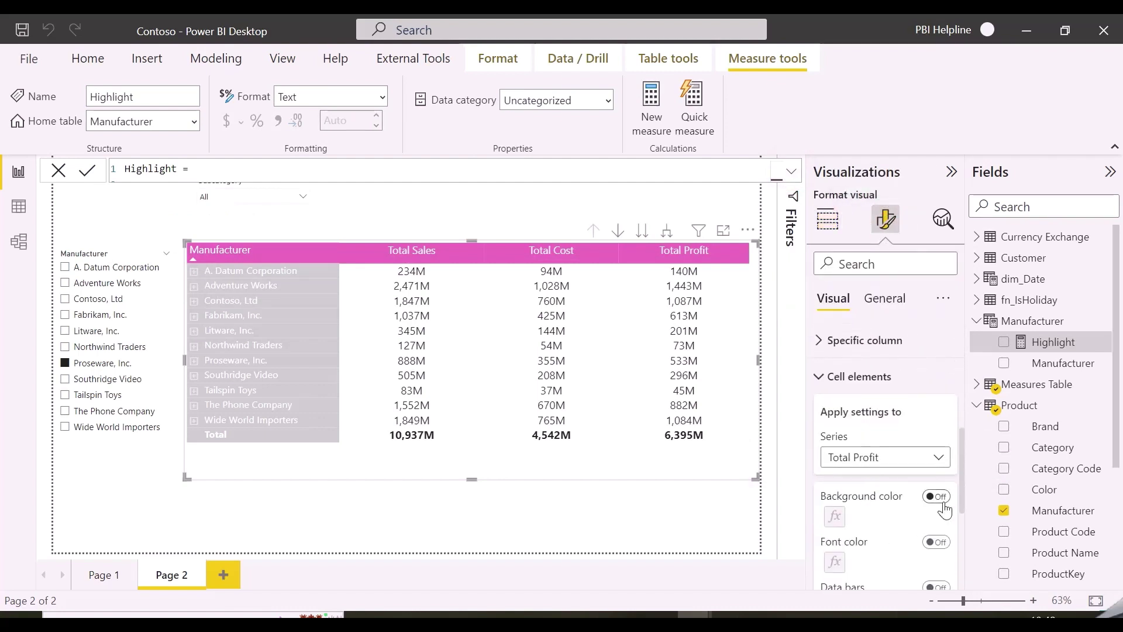
click(936, 496)
Set the cell background colour to format by Field value using the Highlight measure
click(835, 516)
click(310, 120)
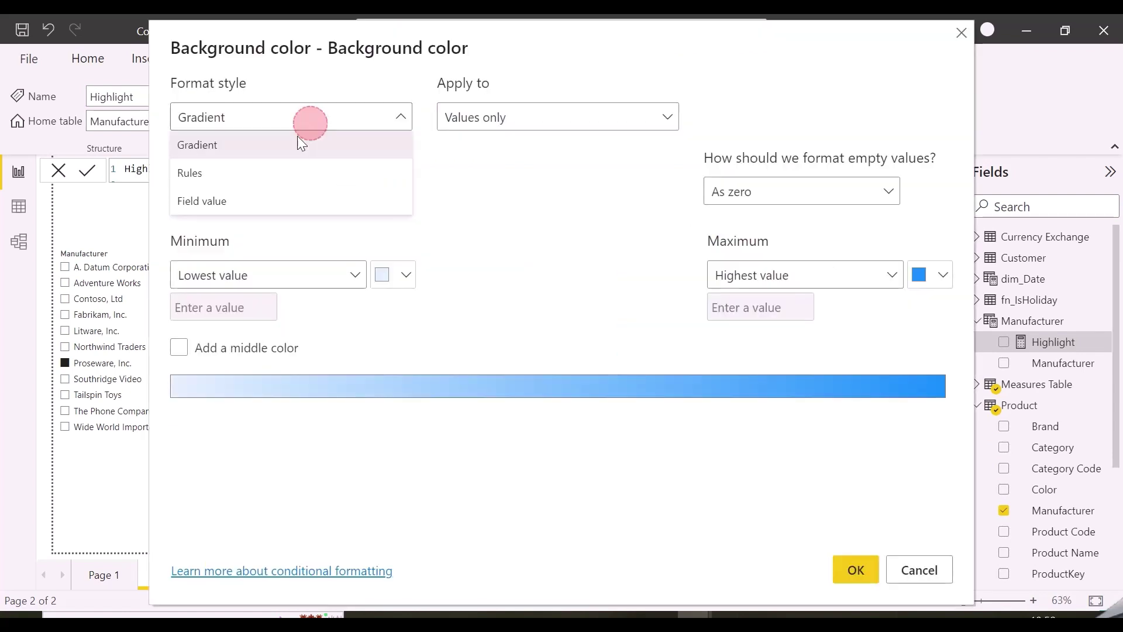
click(252, 201)
click(254, 196)
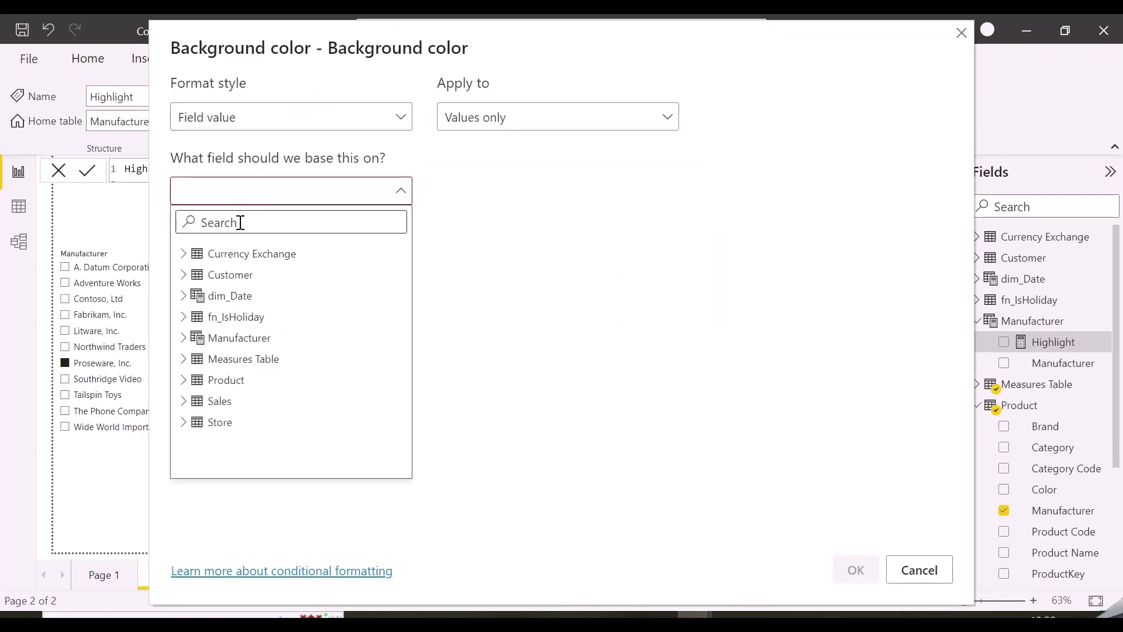
text(high)
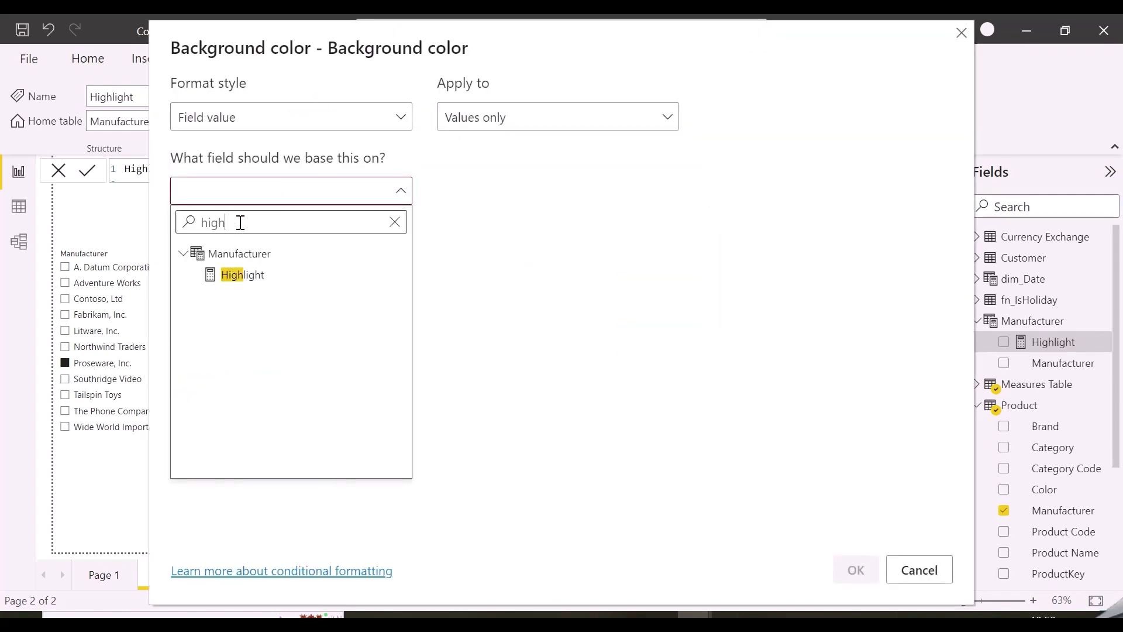
click(246, 275)
click(855, 571)
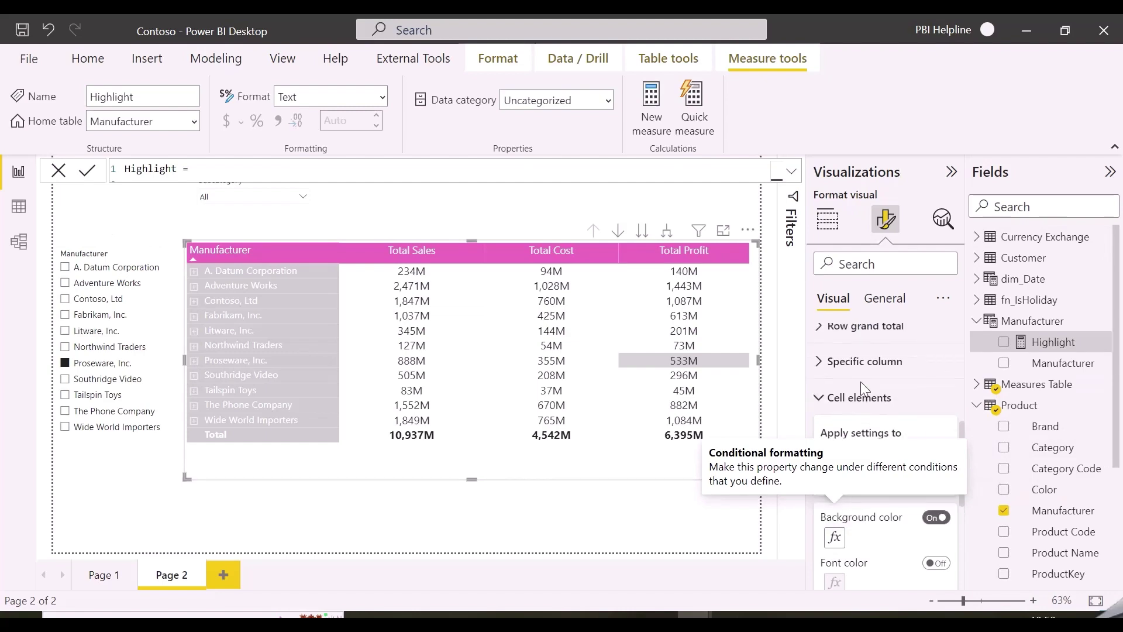
click(308, 120)
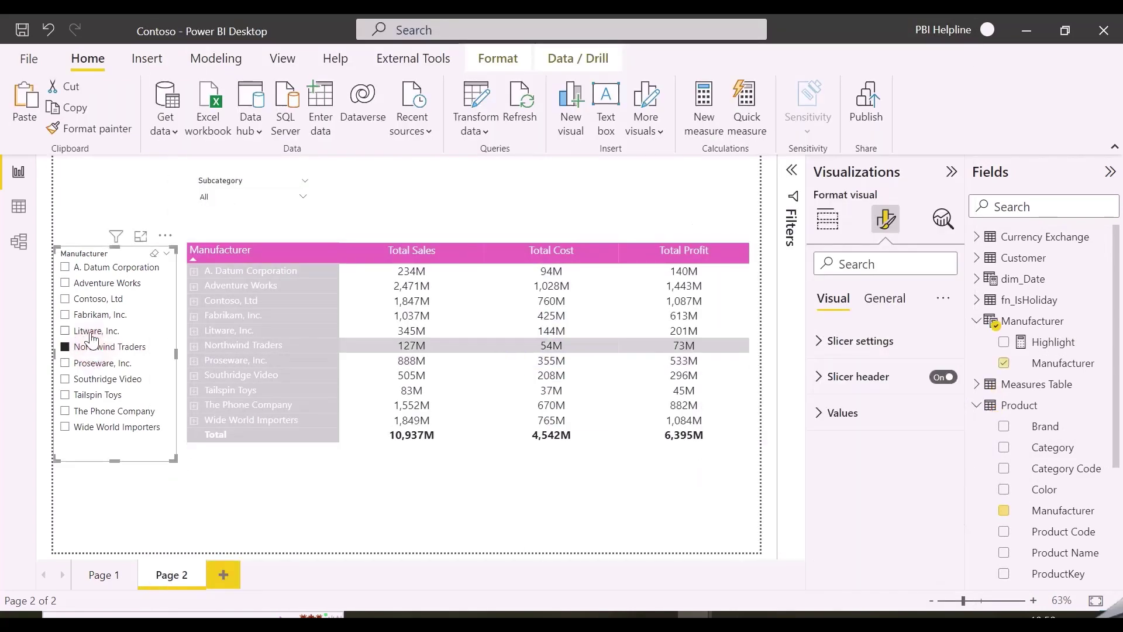
Test highlighting with Contoso, Adventure Works, Litware and Southridge Video, then clear the selection
click(95, 296)
click(95, 283)
click(94, 330)
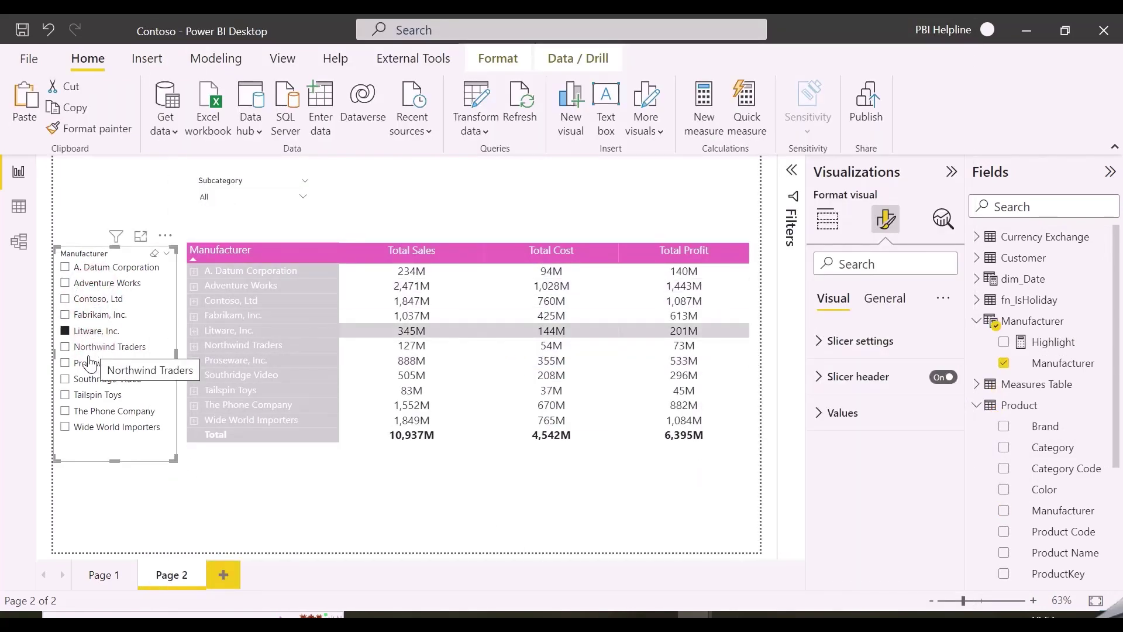
ctrl+click(98, 379)
click(154, 253)
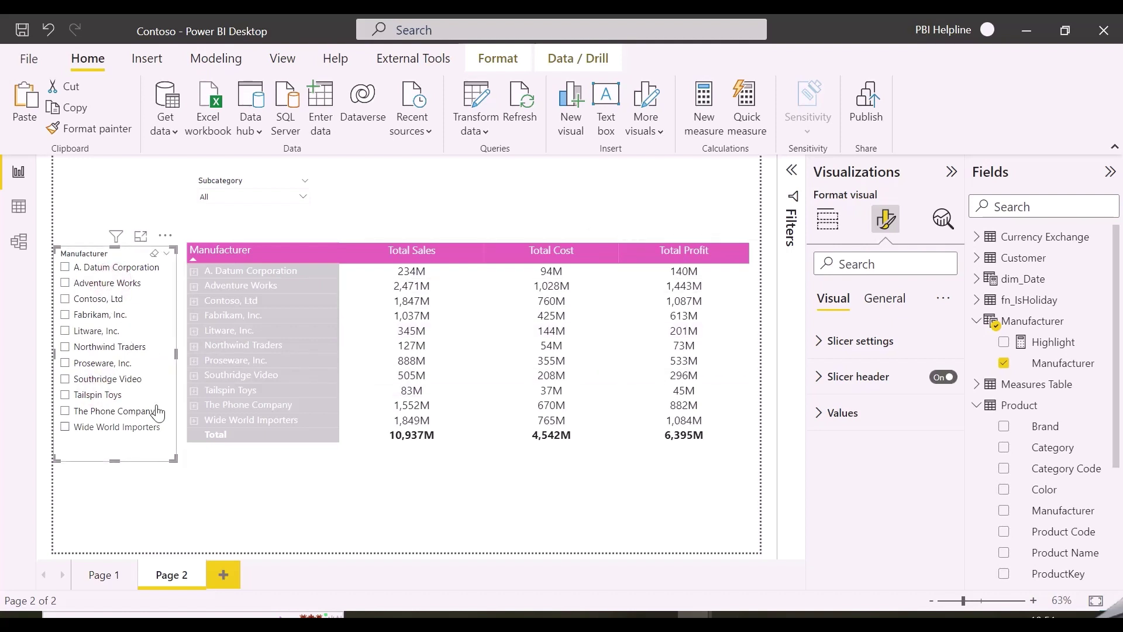
Pick and clear Bluetooth Headphones in the Subcategory slicer, then view the Manufacturer table data
click(260, 196)
click(237, 229)
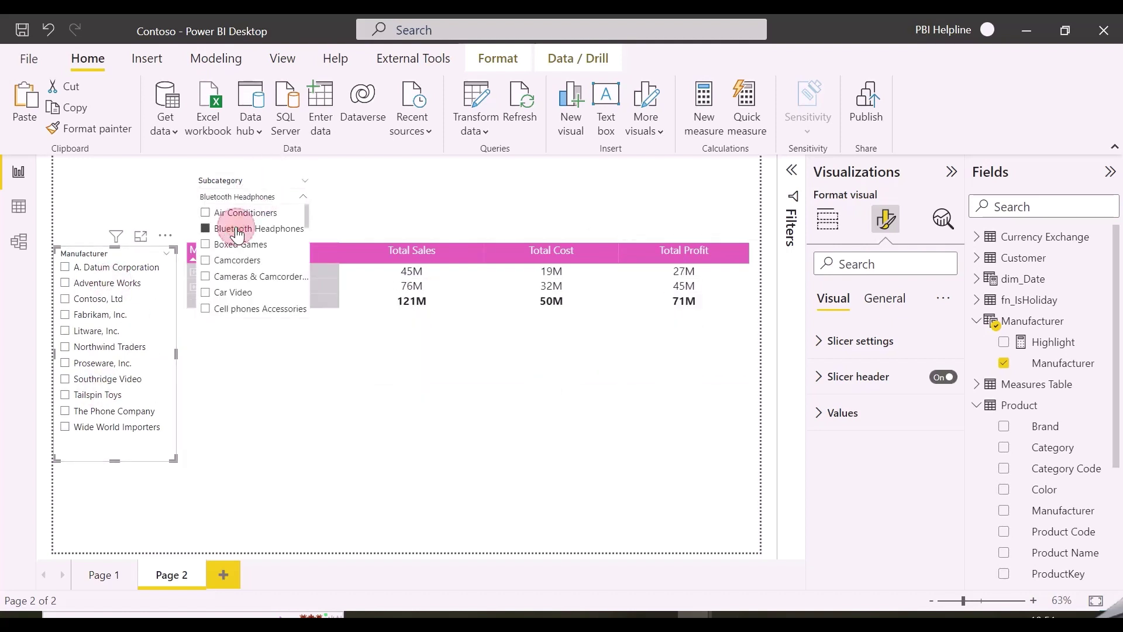
click(229, 233)
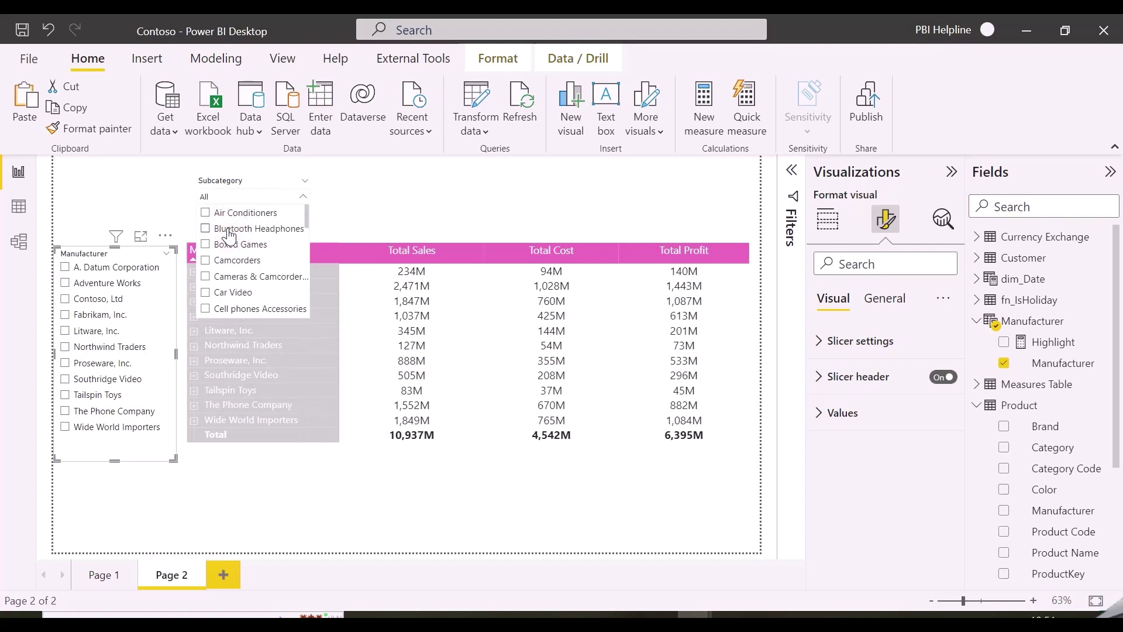
click(366, 203)
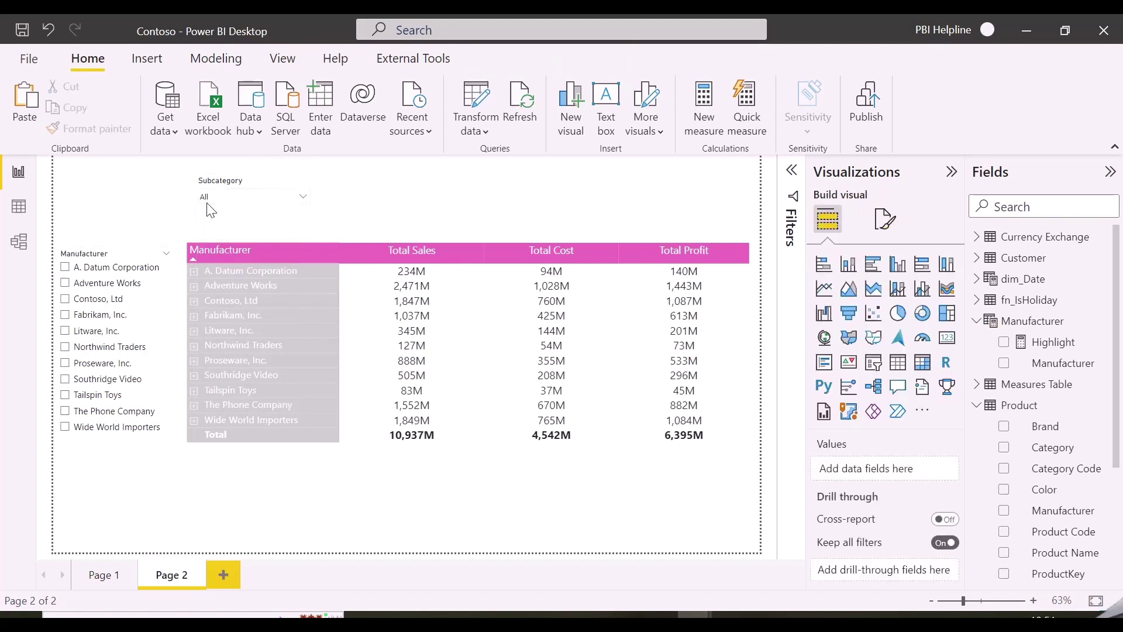
click(26, 209)
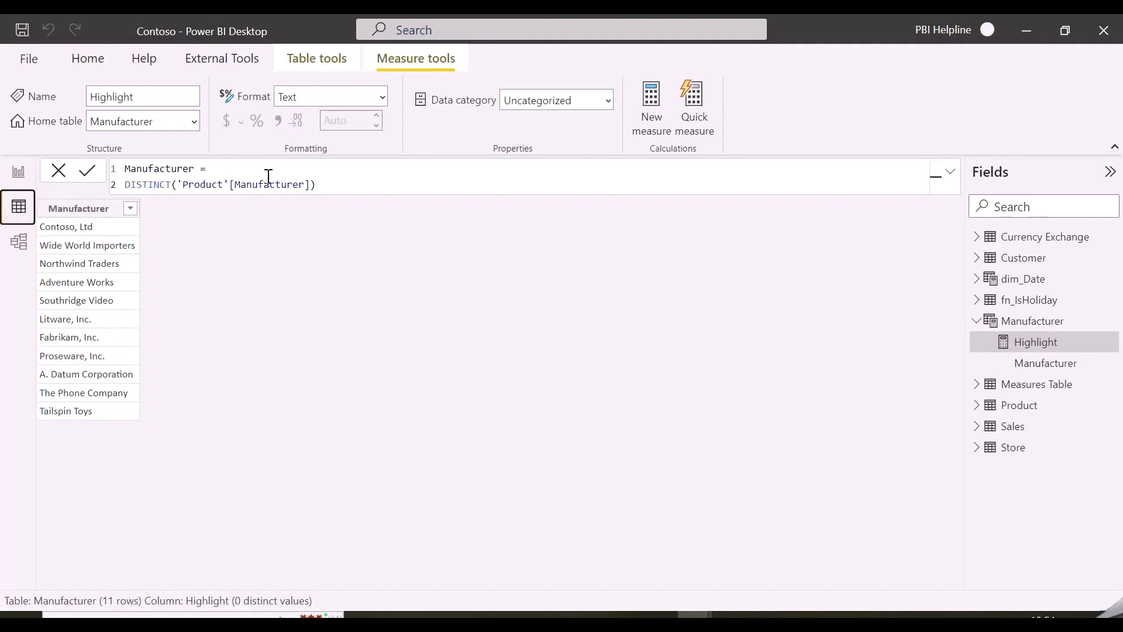
Replace DISTINCT with SUMMARIZE('Product', 'Product'[Manufacturer], 'Product'[Subcategory]) in the Manufacturer table formula
drag(334, 186, 124, 185)
text(S)
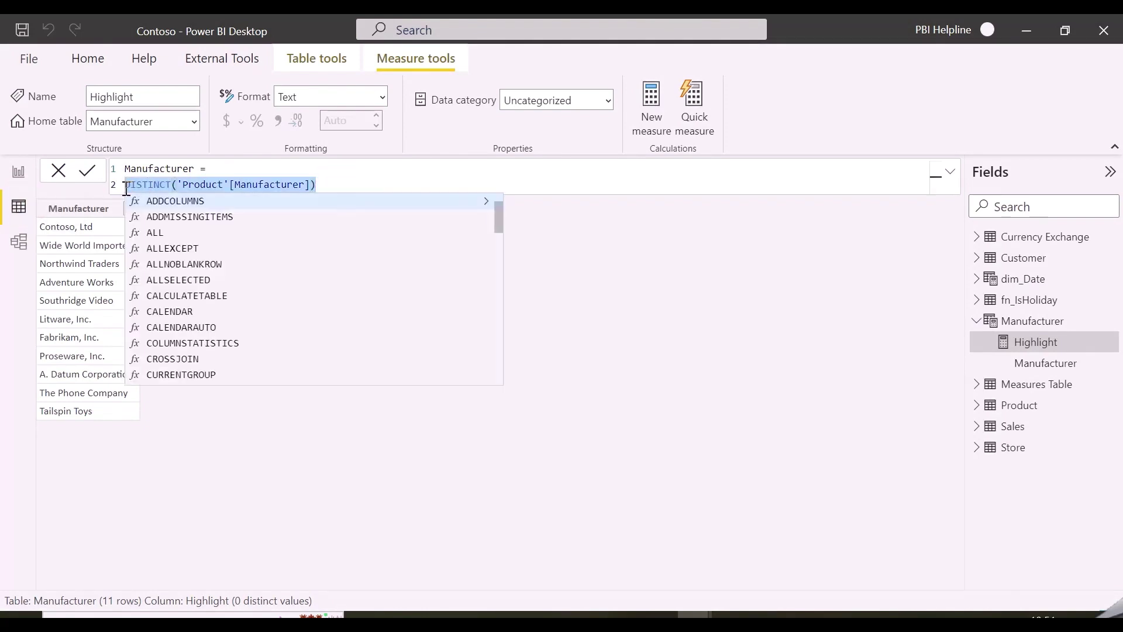
text(UMMARIZE()
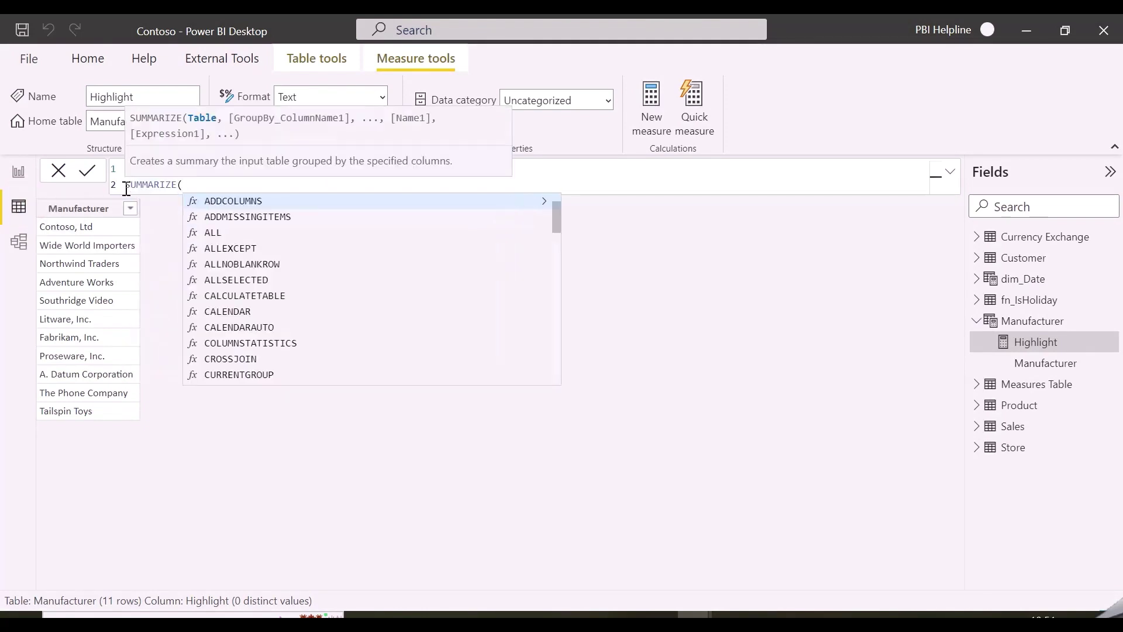
key(shift+Return)
text('Product',)
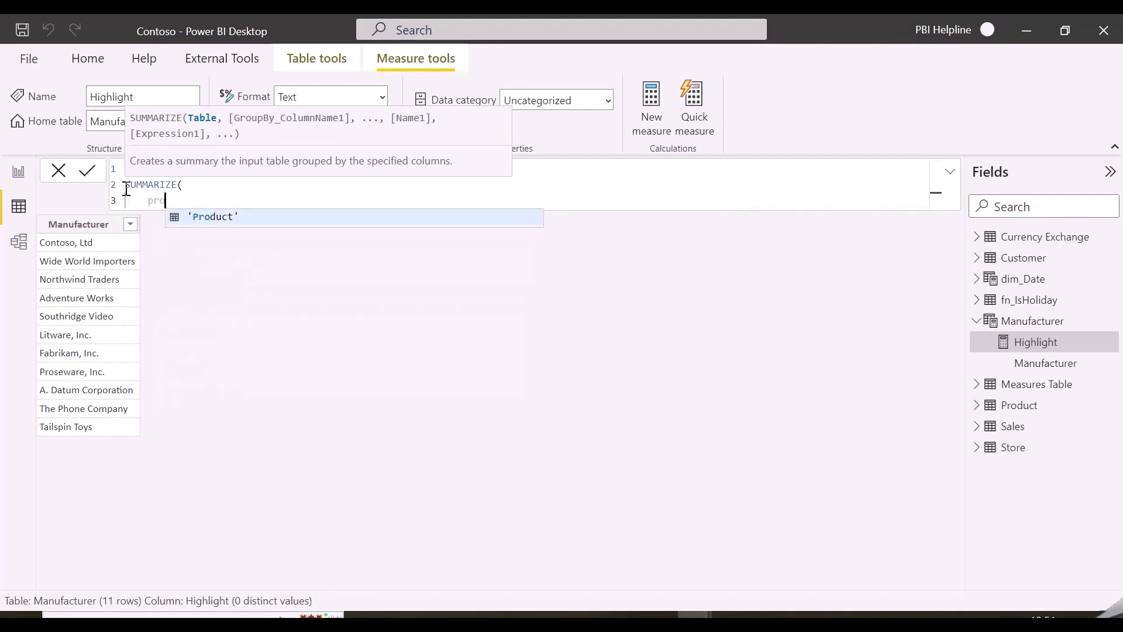
key(shift+Return)
text('Product'[Manufacturer])
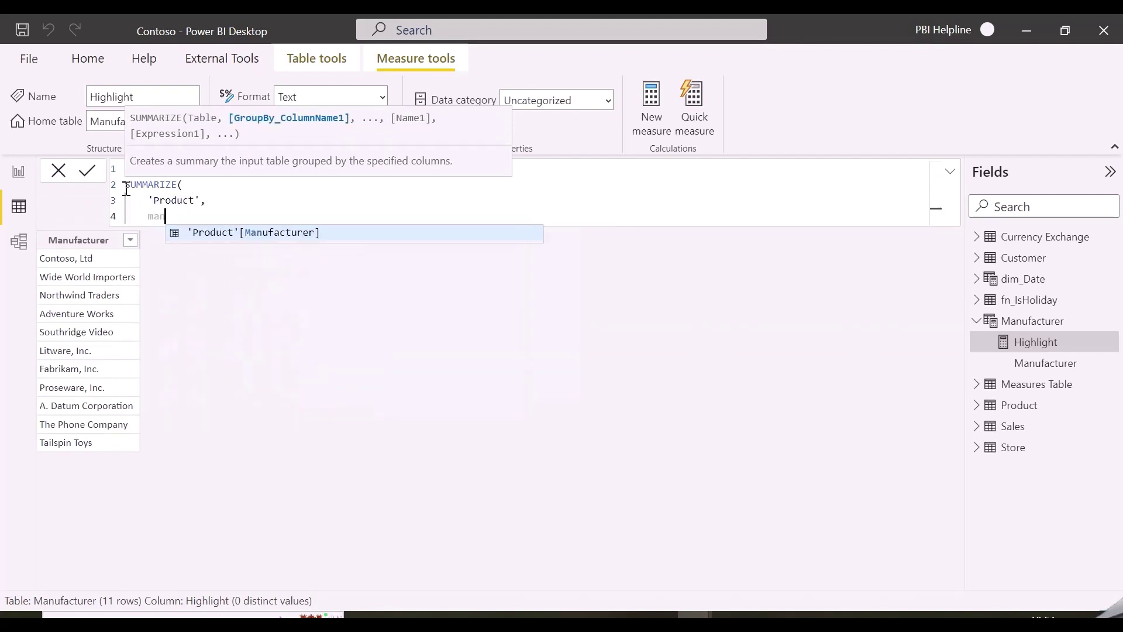
text(, )
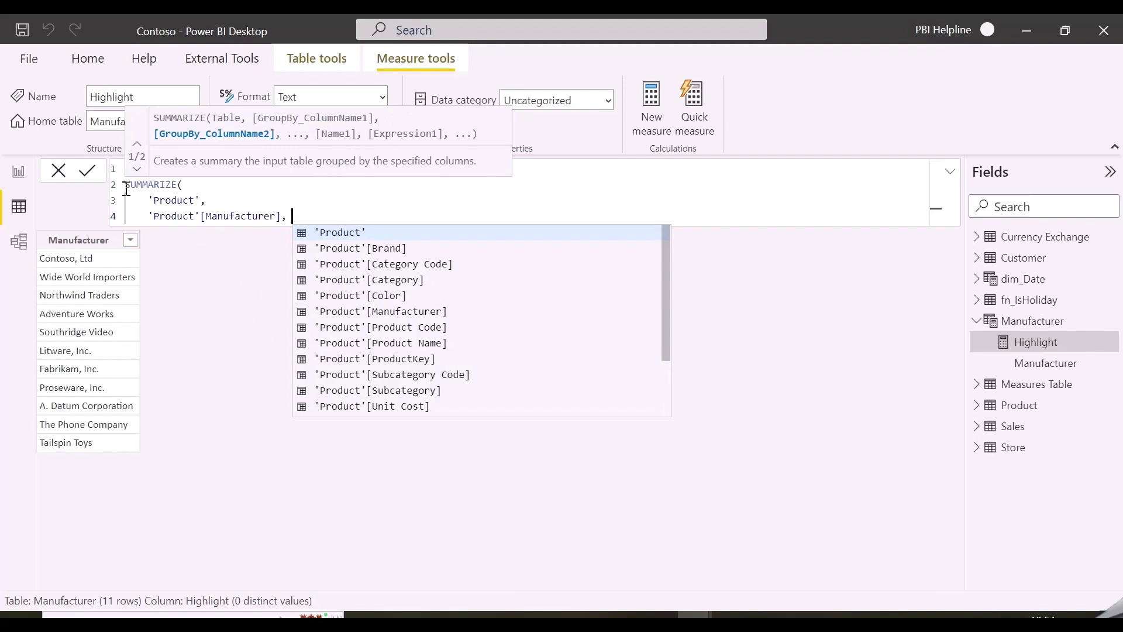
text('Product'[Subcategory]))
key(Return)
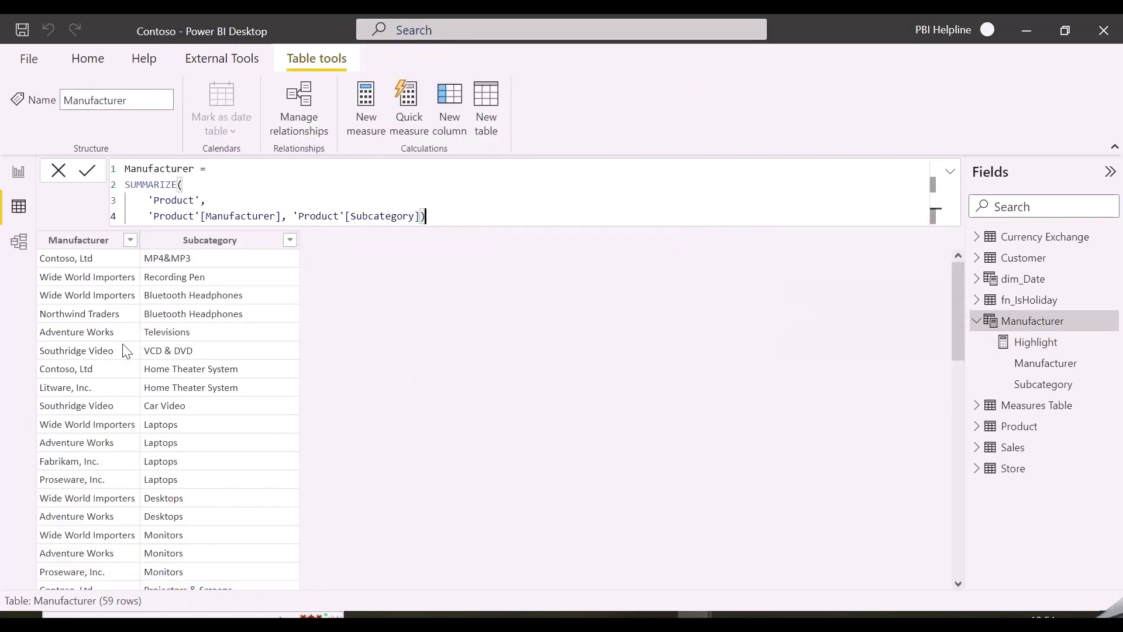
Feed the subcategory slicer from Manufacturer[Subcategory] and test Bluetooth Headphones against Northwind Traders' rows
click(19, 171)
click(247, 177)
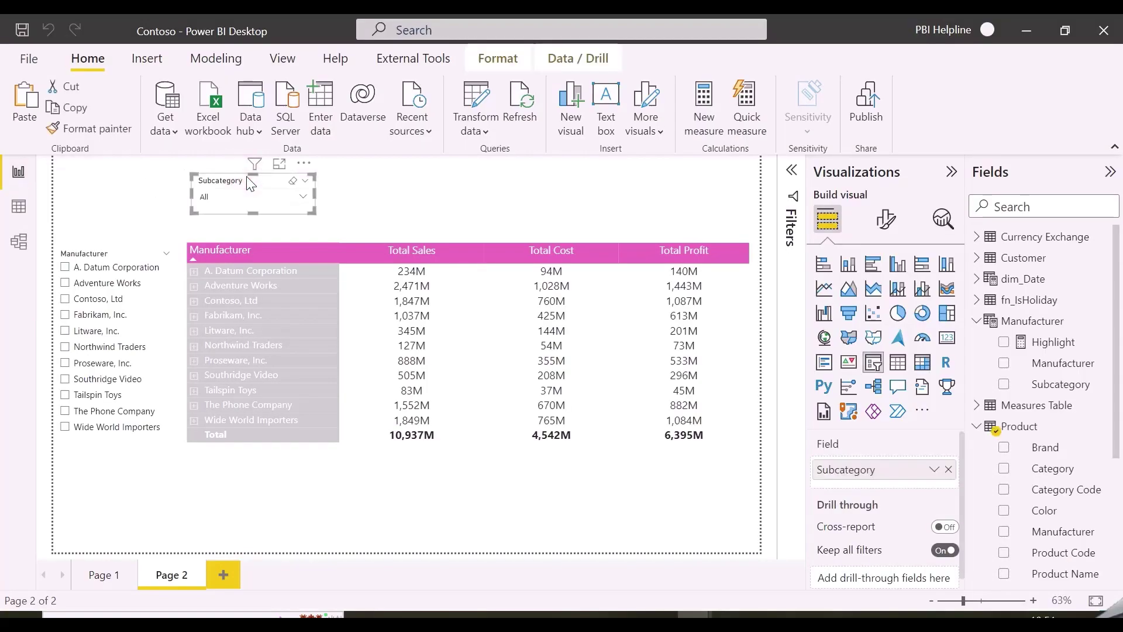
click(948, 469)
drag(1060, 383, 883, 469)
click(303, 196)
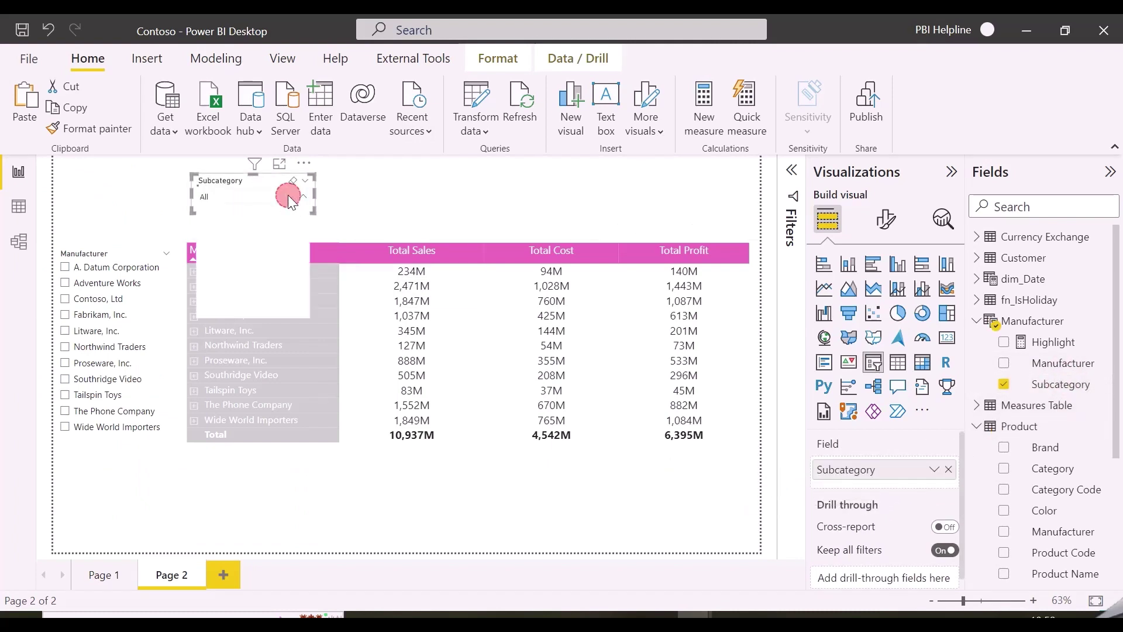
click(235, 230)
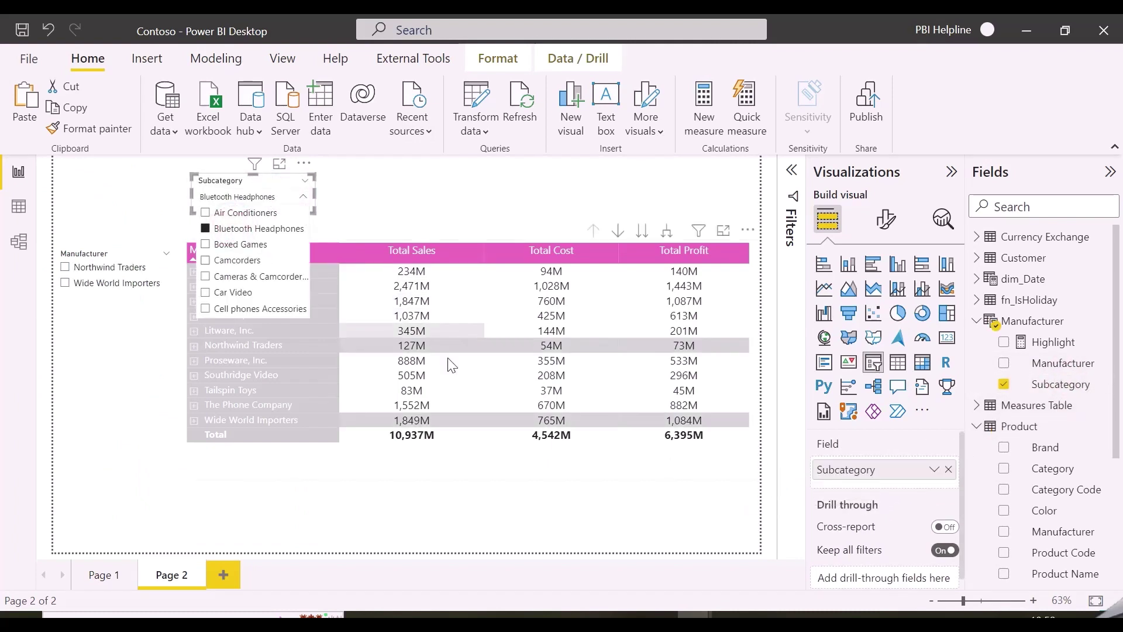
click(431, 190)
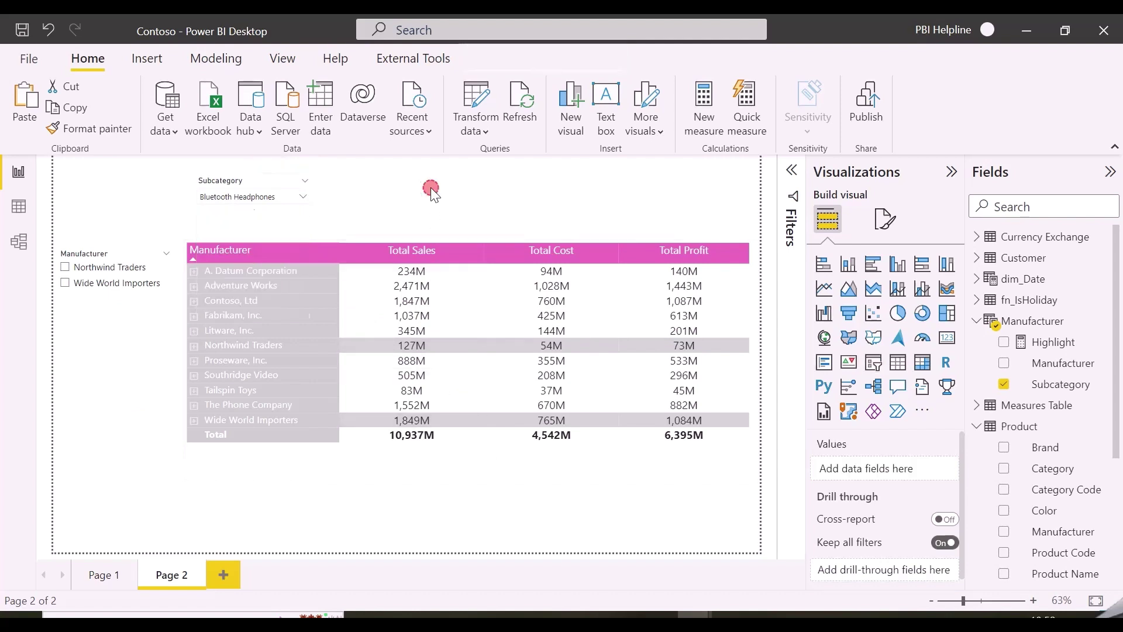
click(194, 345)
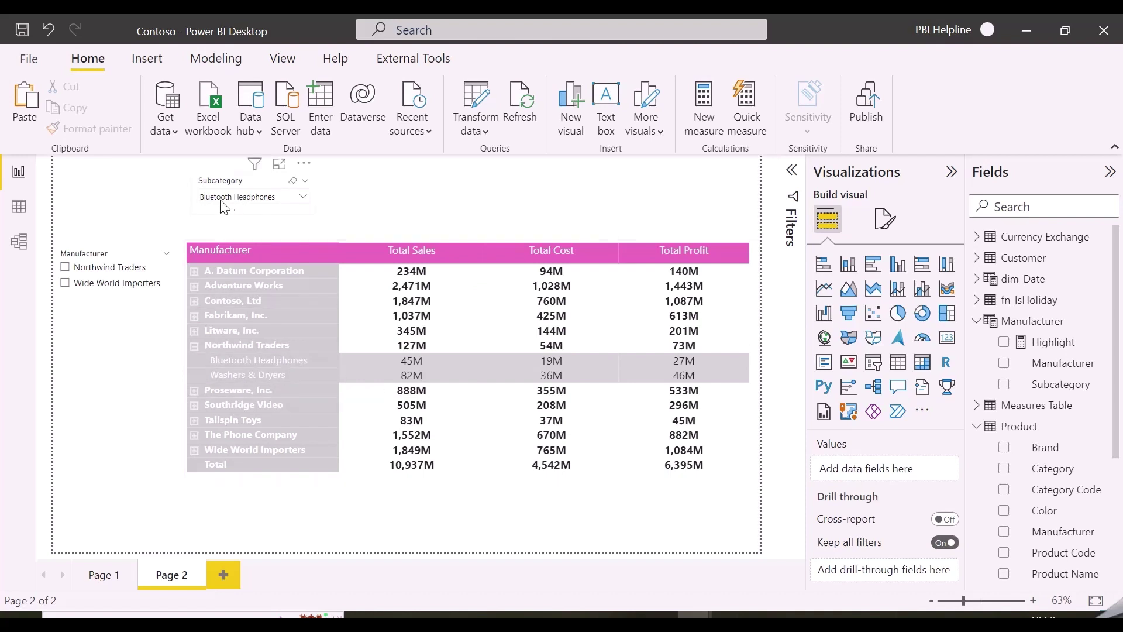
click(195, 347)
Choose Air Conditioners as subcategory and check Proseware, Inc.'s highlighted subcategory rows
click(250, 198)
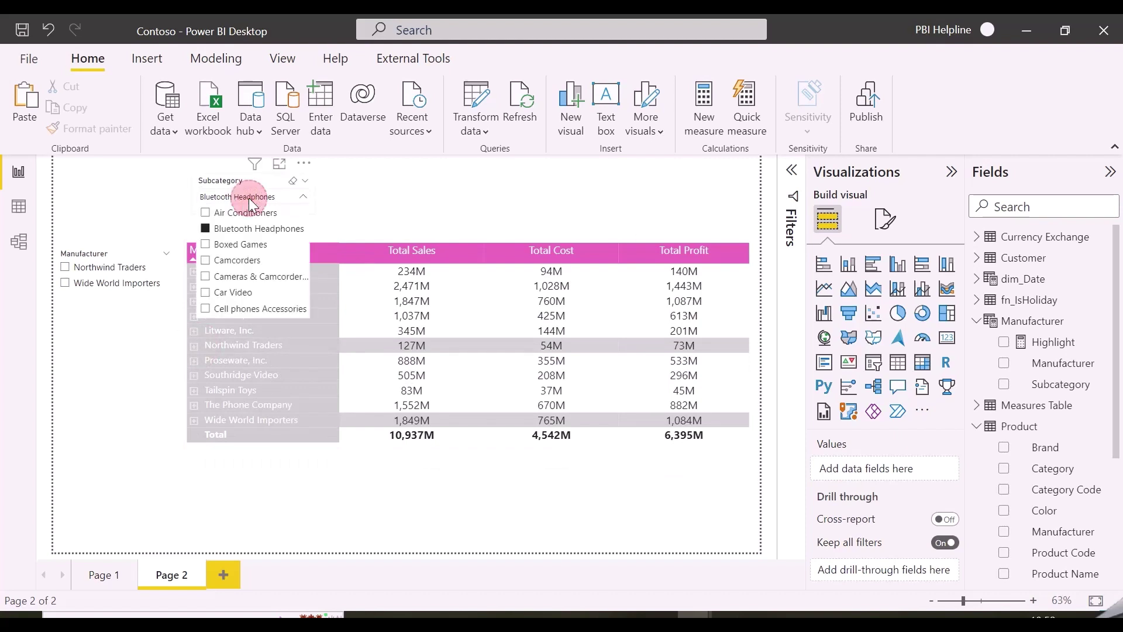
click(242, 217)
click(398, 188)
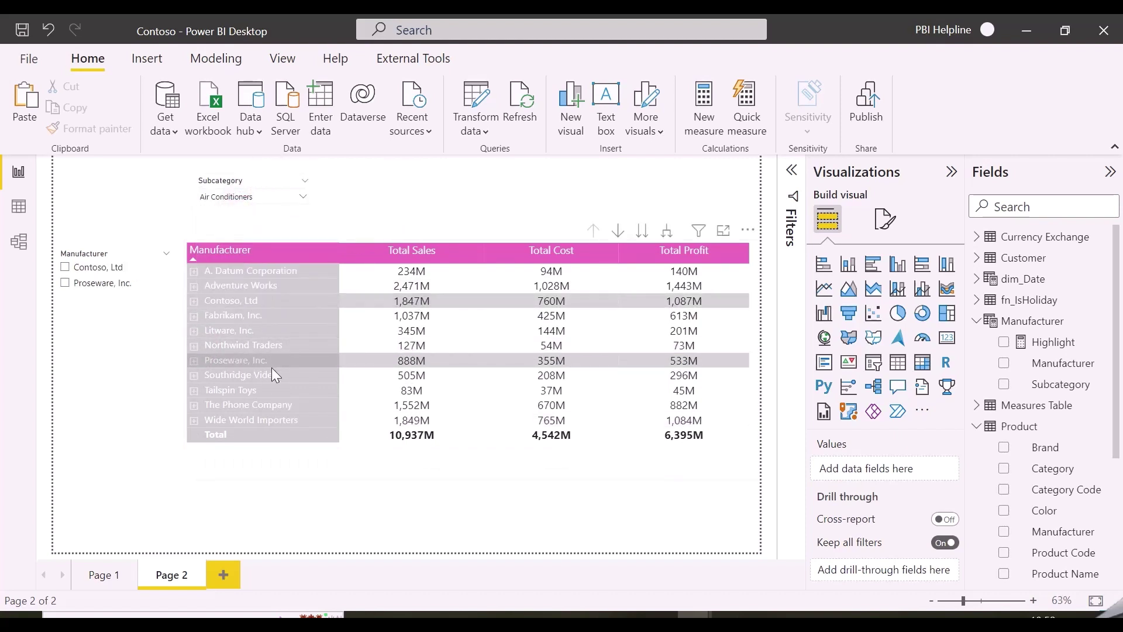
click(195, 362)
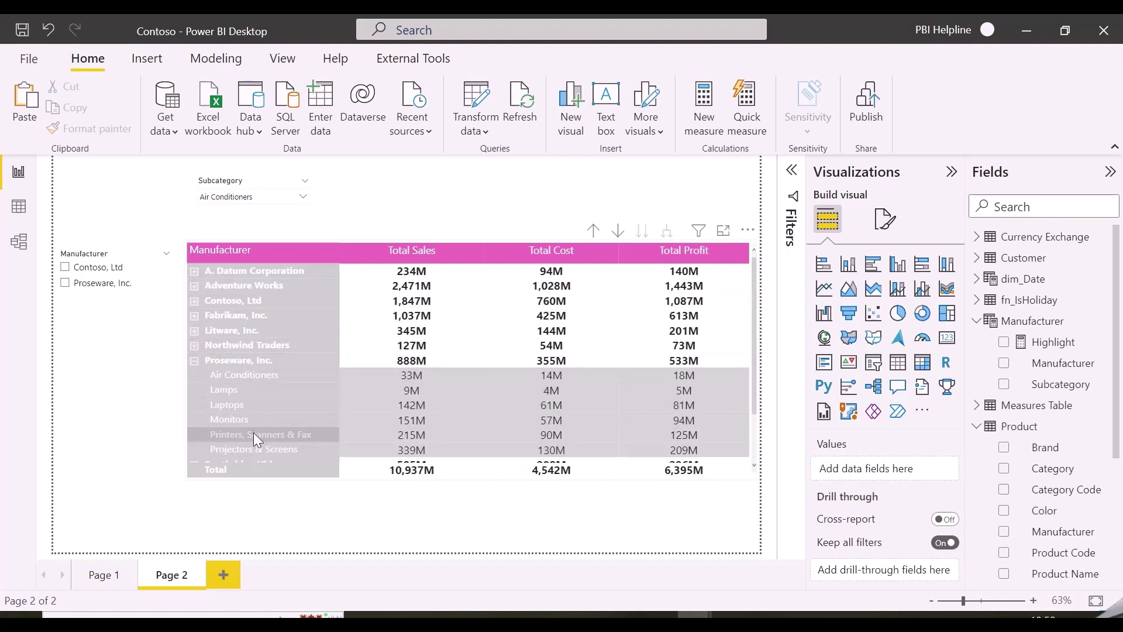
click(196, 361)
Replace the old Highlight formula with VAR _highlight = IF(ISINSCOPE(Manufacturer) || ISINSCOPE(Subcategory), …
click(1048, 345)
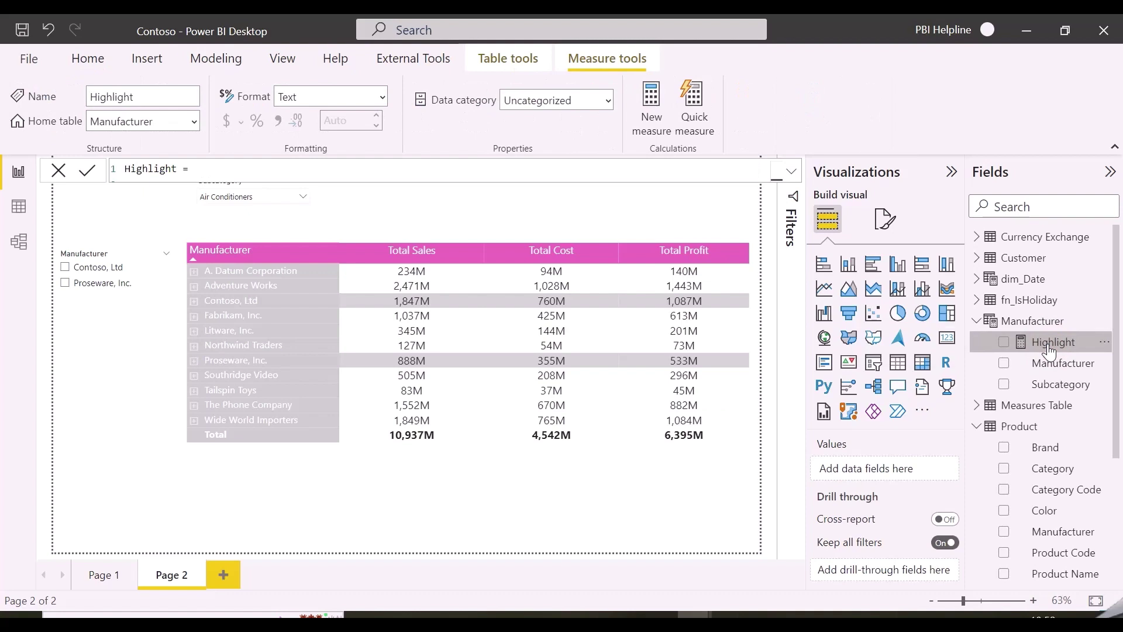
click(795, 175)
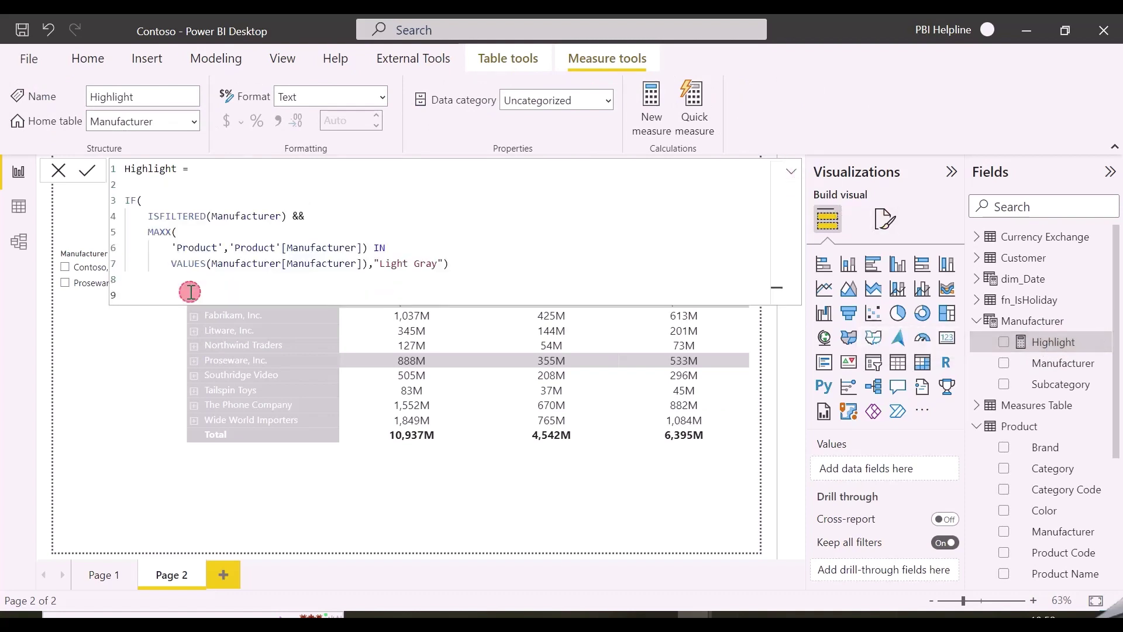
drag(187, 290, 130, 218)
text(VAR )
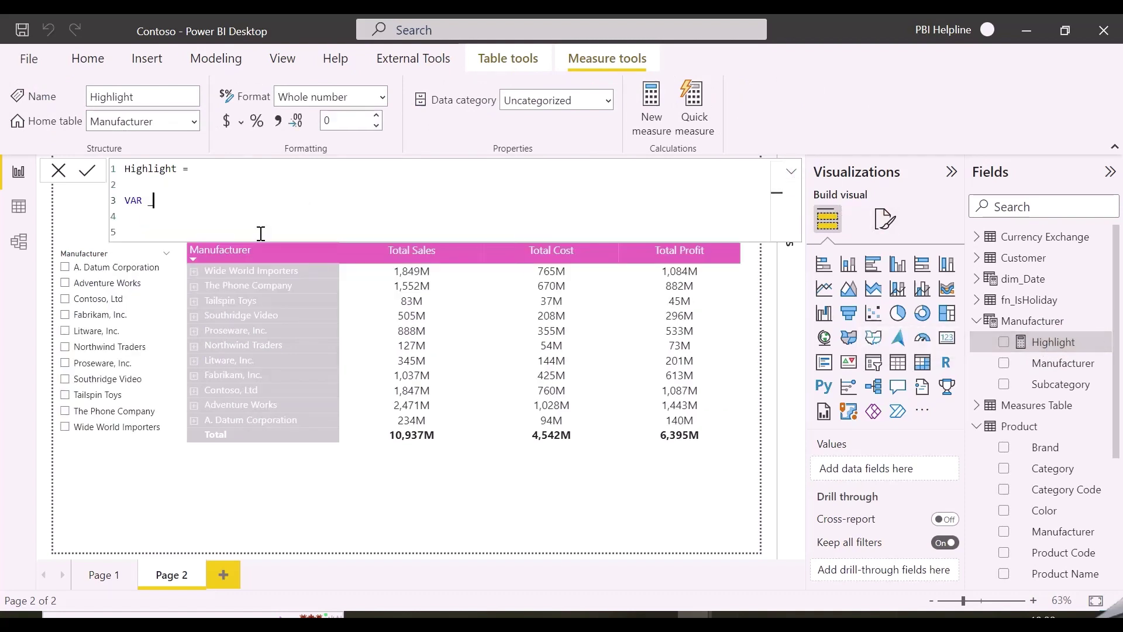
text(_highlight =)
key(Return)
key(Return)
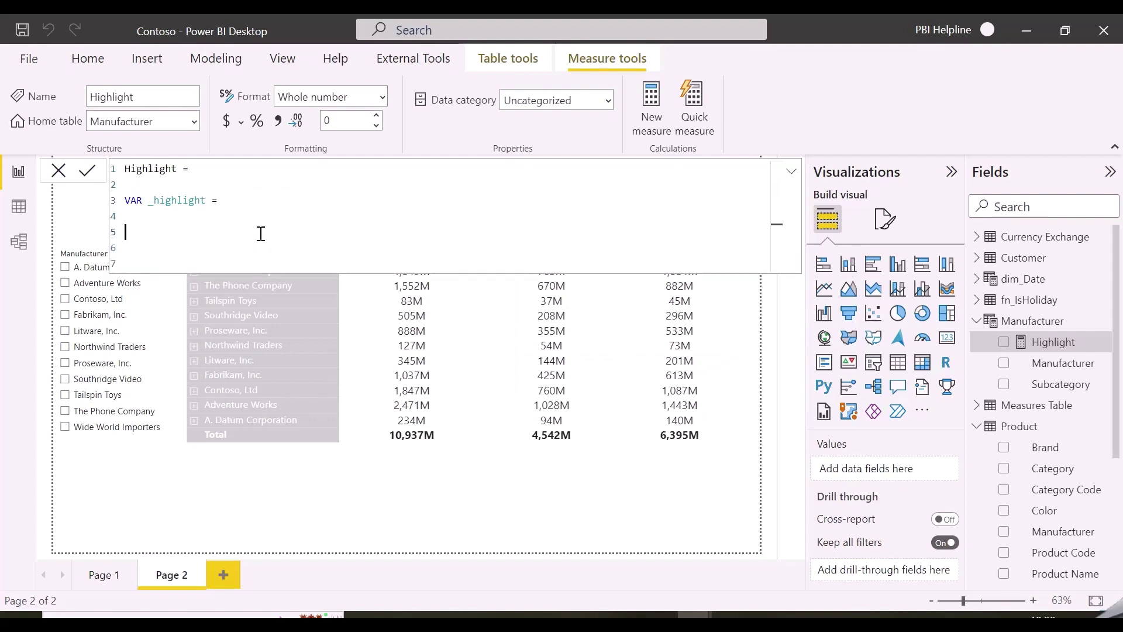
text(IF()
key(shift+Return)
text(ISINSCOPE()
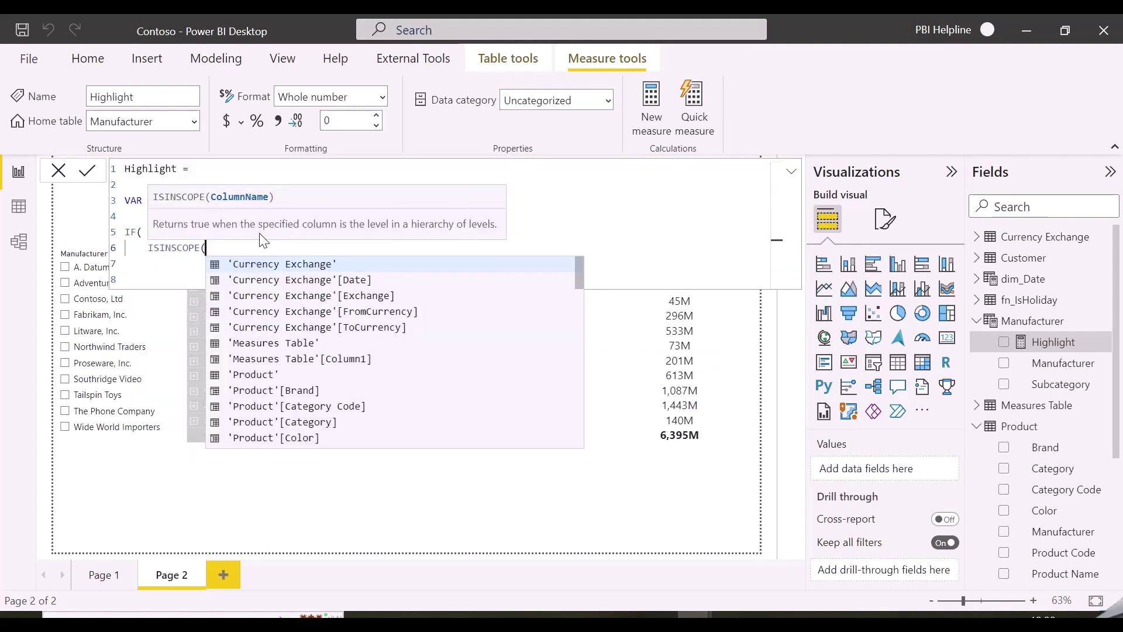
text('Product'[Manu)
key(Tab)
text() ||)
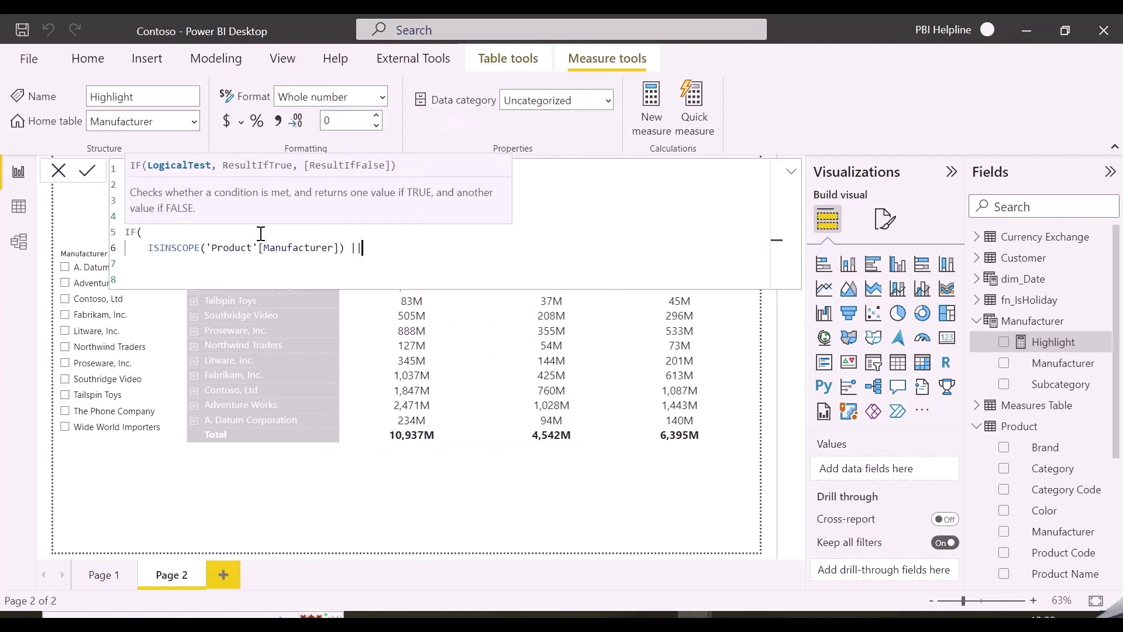
key(shift+Return)
text(ISIN)
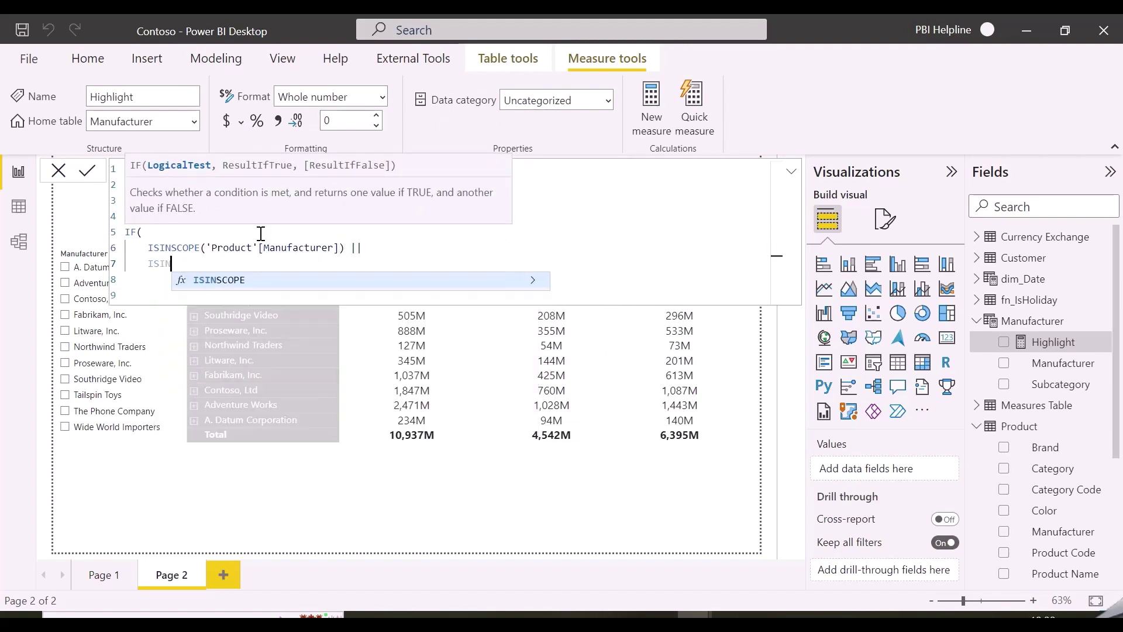
text(SCOPE('Product'[Sub)
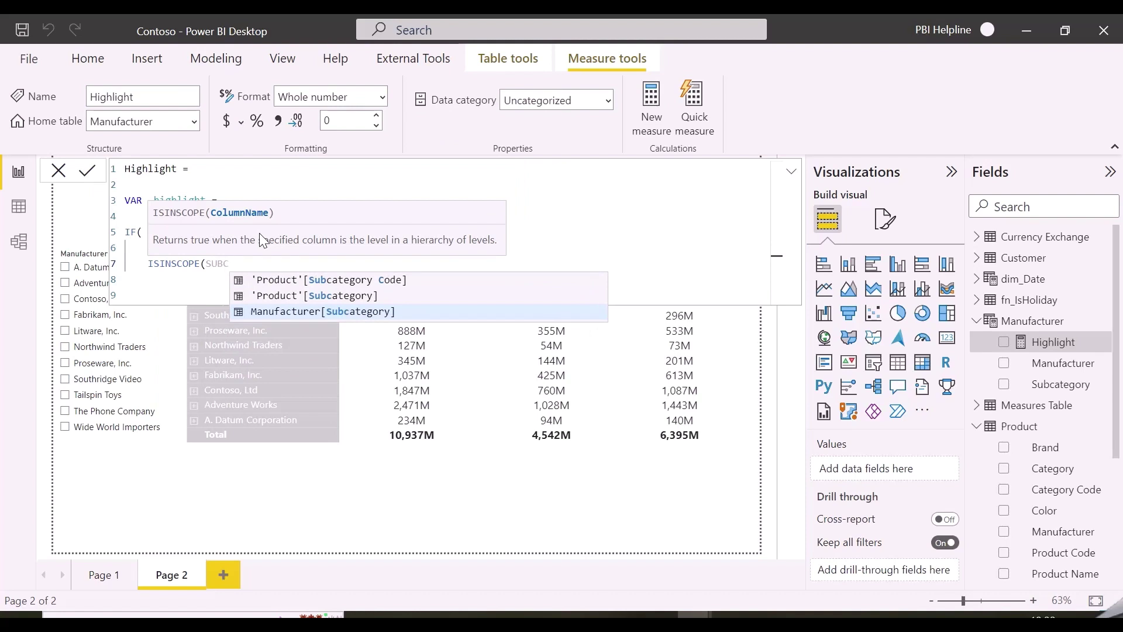
key(Up)
key(Tab)
text())
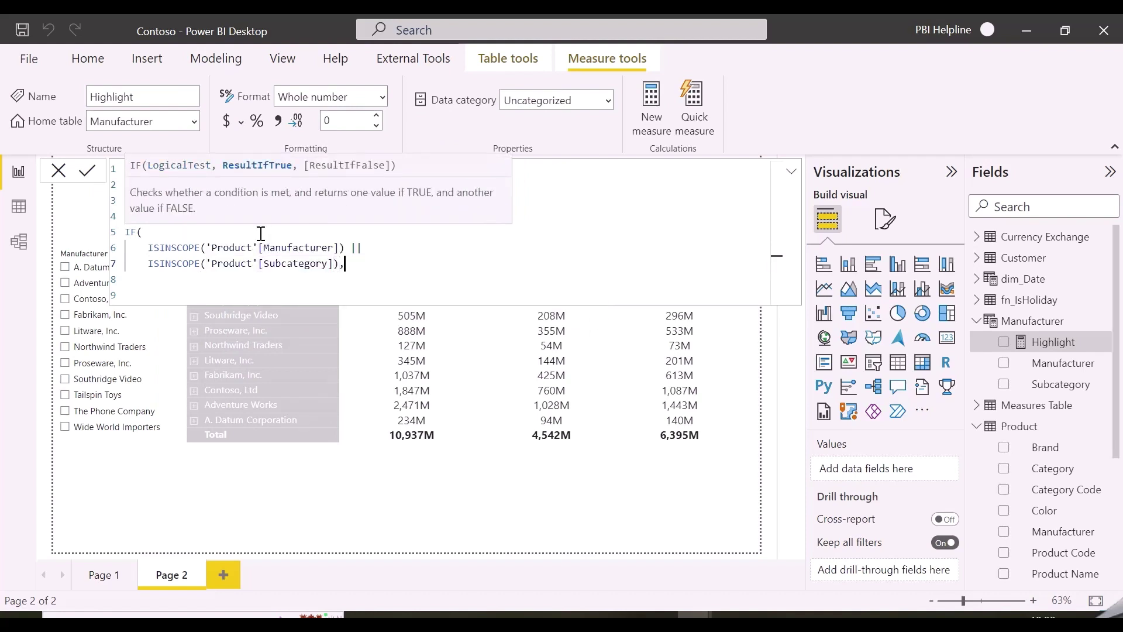
text(,)
Add SUMX(SUMMARIZE('Product', Manufacturer, Subcategory, "Highlight", …) as the variable's scope-true branch
key(shift+Return)
key(shift+Return)
text(SUM)
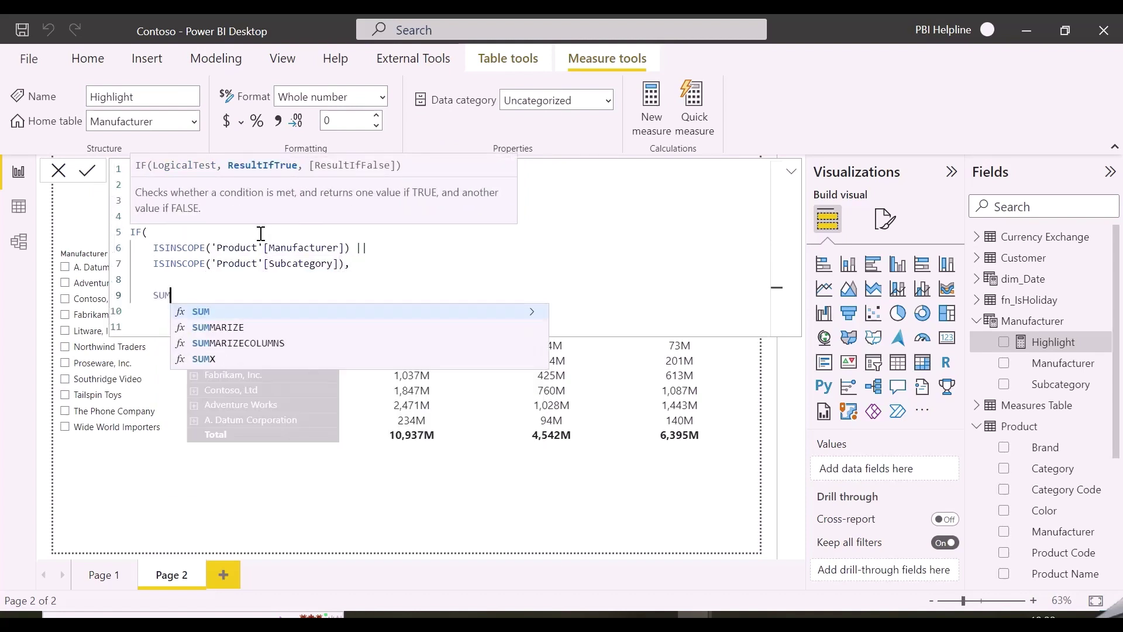
key(Down)
key(Down)
key(Down)
key(Tab)
text(()
key(shift+Return)
text(SUMM)
key(Tab)
text(()
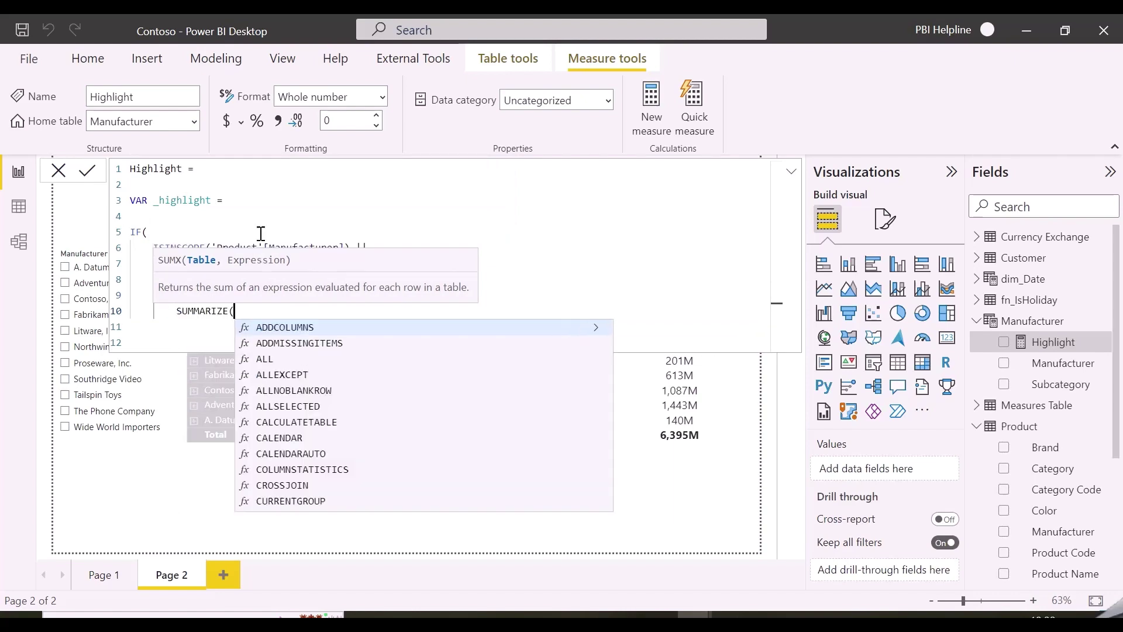
key(shift+Return)
text('Pro)
key(Tab)
text(,)
key(shift+Return)
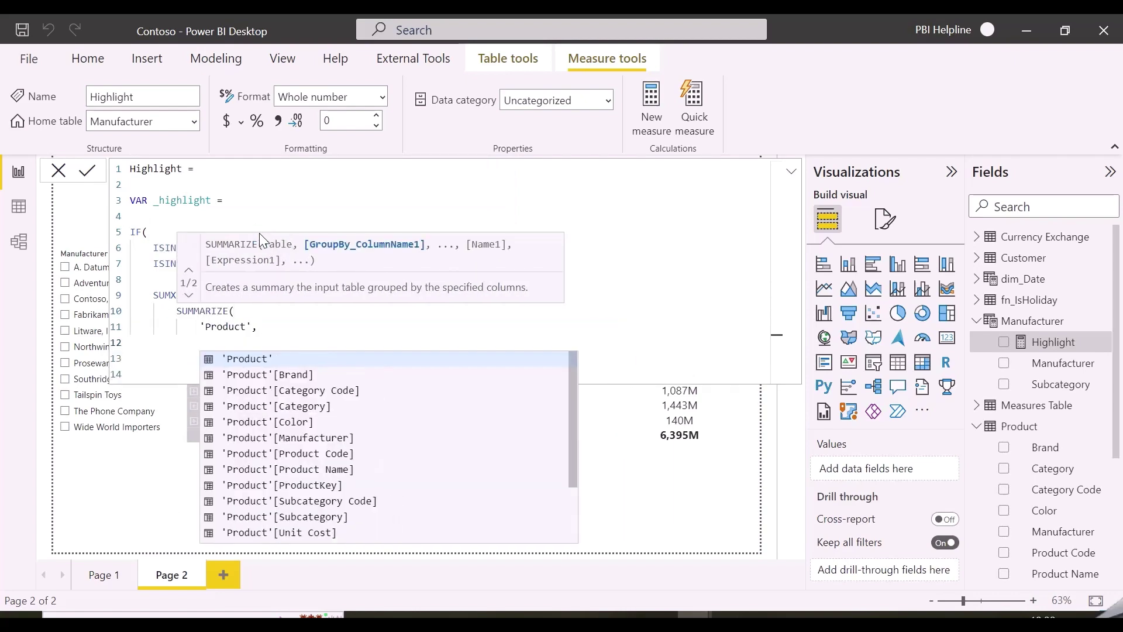
text(Manu)
key(Tab)
text(,)
key(shift+Return)
text(Sub)
key(Tab)
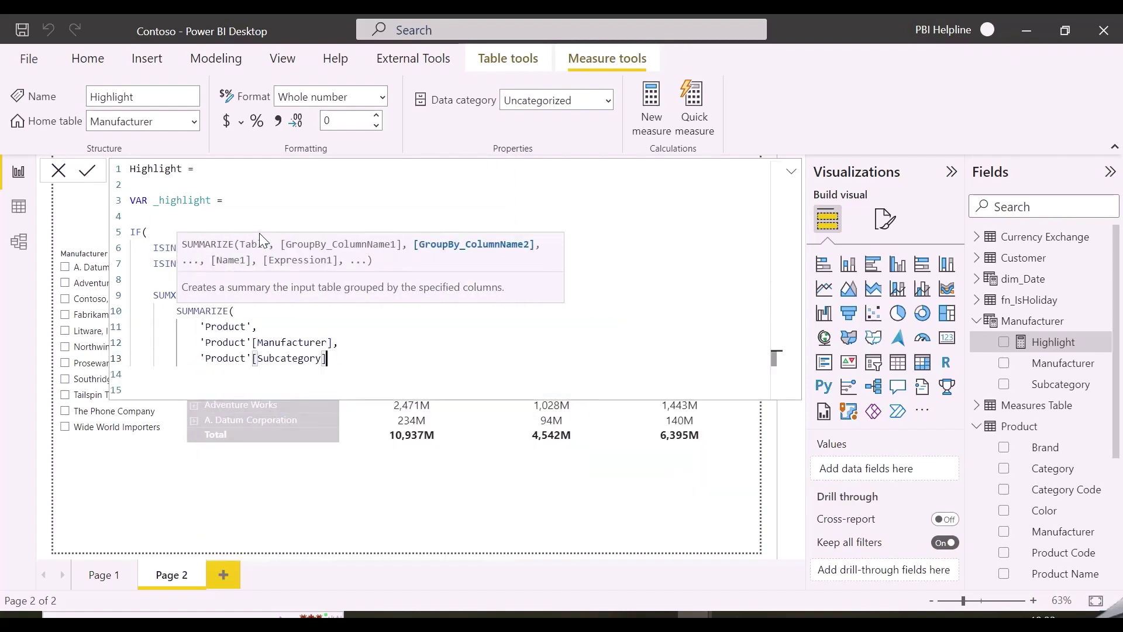
text(,)
key(shift+Return)
text("Highli)
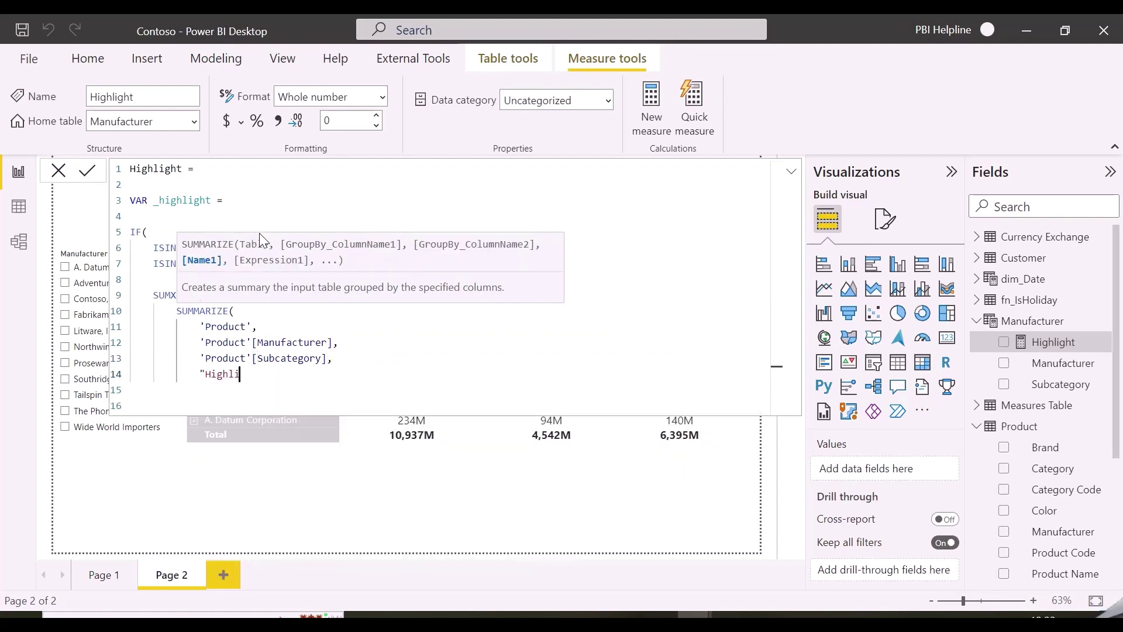
text(ght",)
Define the Highlight column as IF(MAX(Subcategory) IN VALUES(Manufacturer[Subcategory]), 1, 0), summing [Highlight]
key(shift+Return)
text(IF()
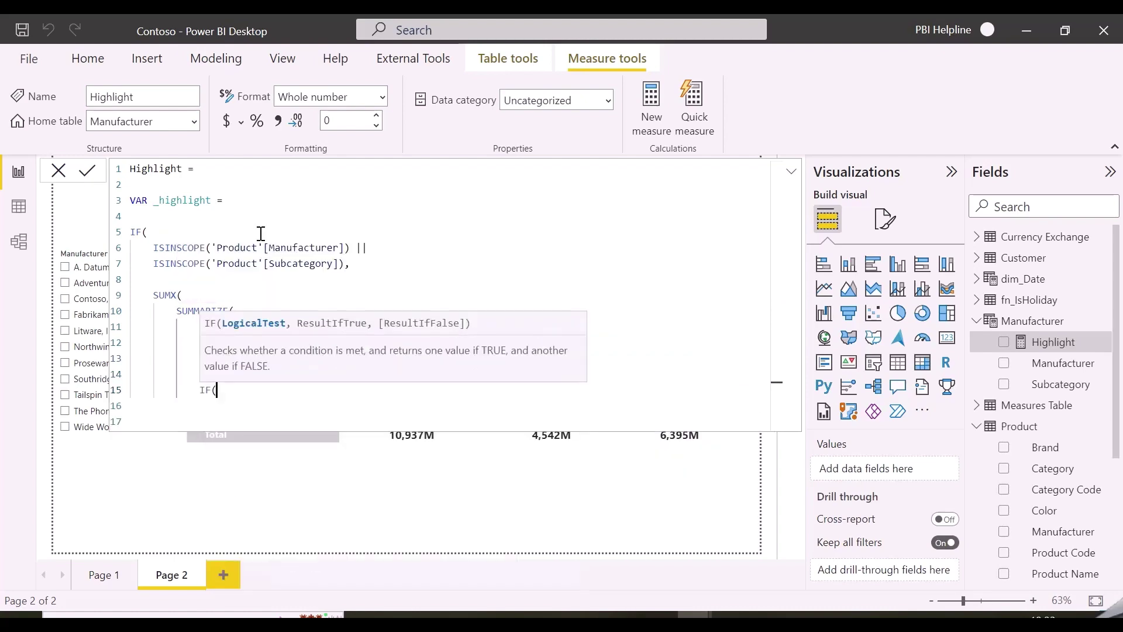
key(shift+Return)
text(MAX(SUB)
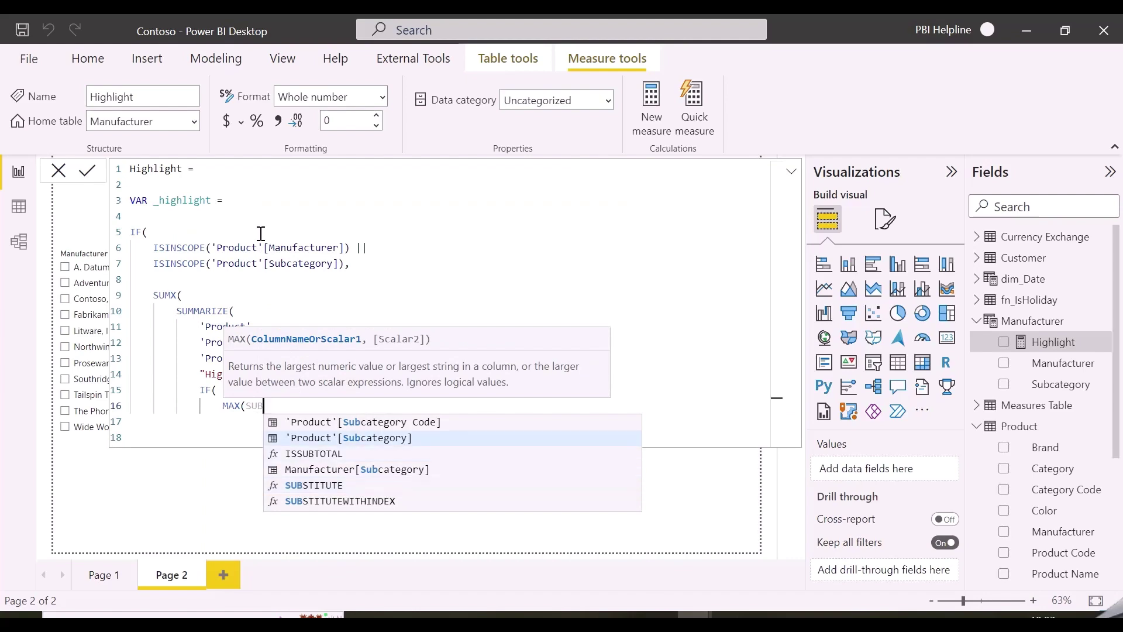
key(Tab)
text() IN)
key(shift+Return)
text(VALUES)
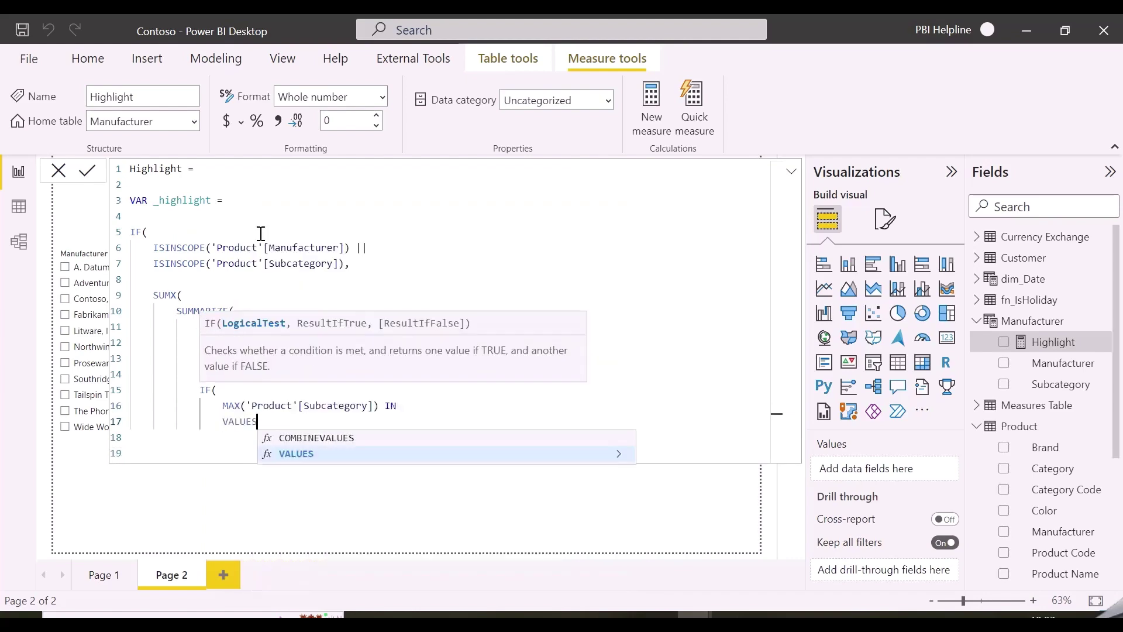
text((SUBC)
key(Tab)
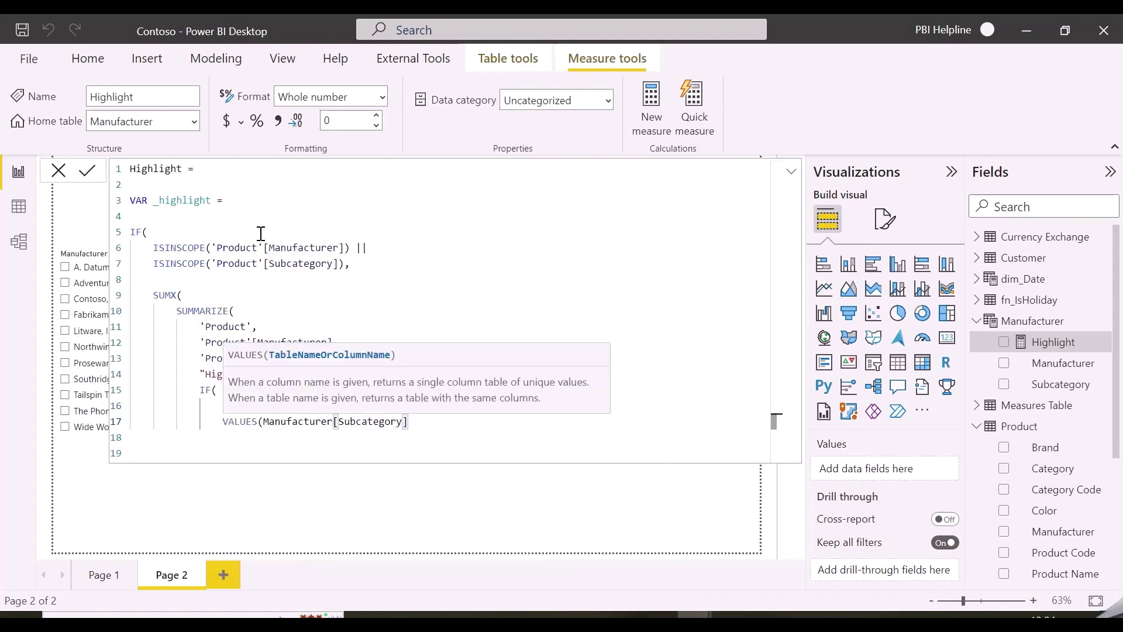
text(),)
key(shift+Return)
text(1,0)
key(shift+Return)
text())
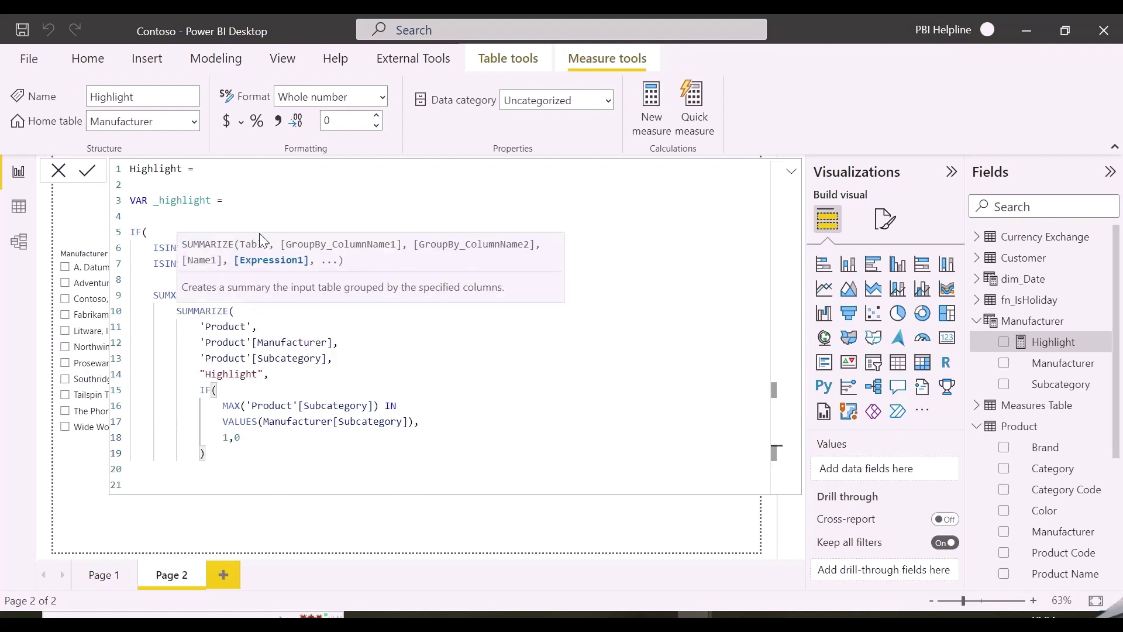
key(shift+Return)
text(),)
key(shift+Return)
text([)
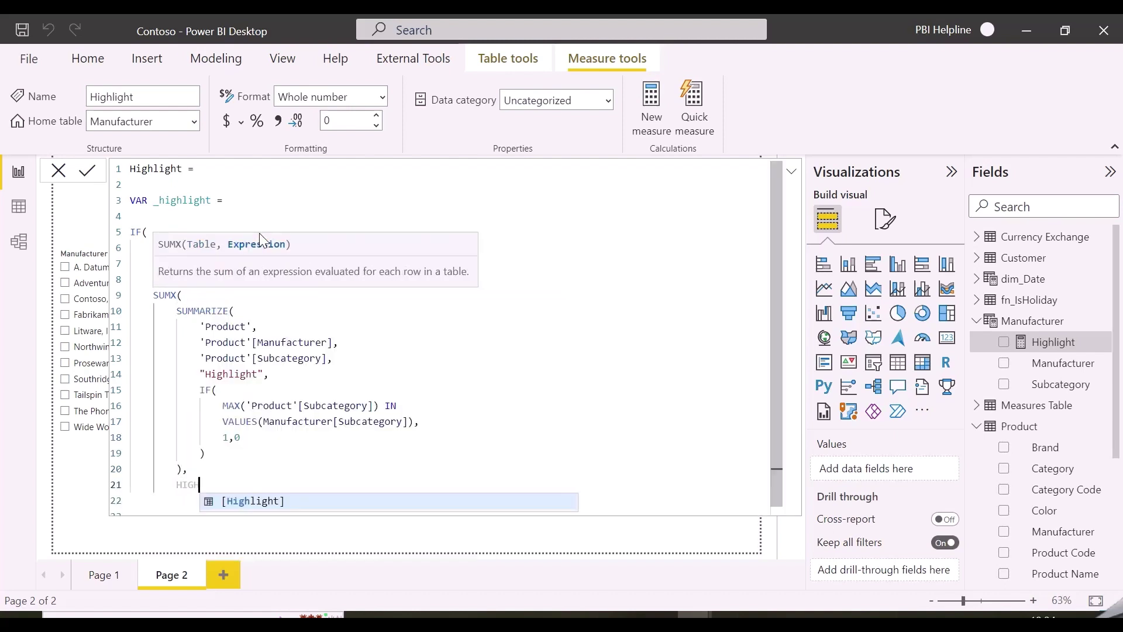
key(Tab)
key(shift+Return)
text())
key(shift+Return)
text())
Return _highlight if ISFILTERED(Manufacturer[Subcategory]), otherwise 0, and commit the measure
key(shift+Return)
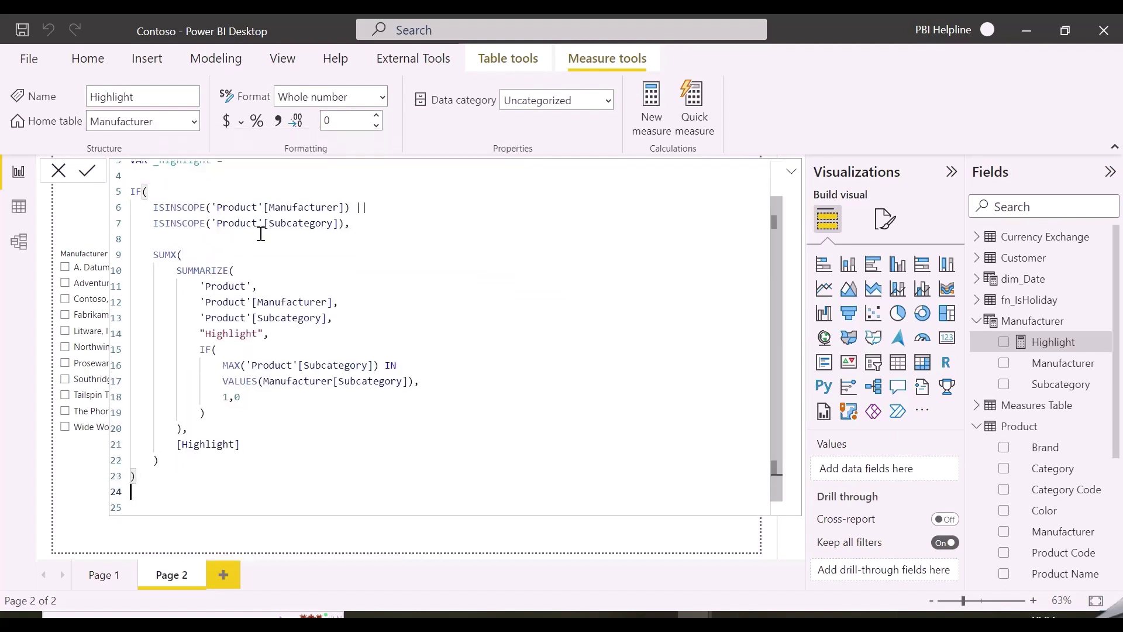
text(()
key(shift+Return)
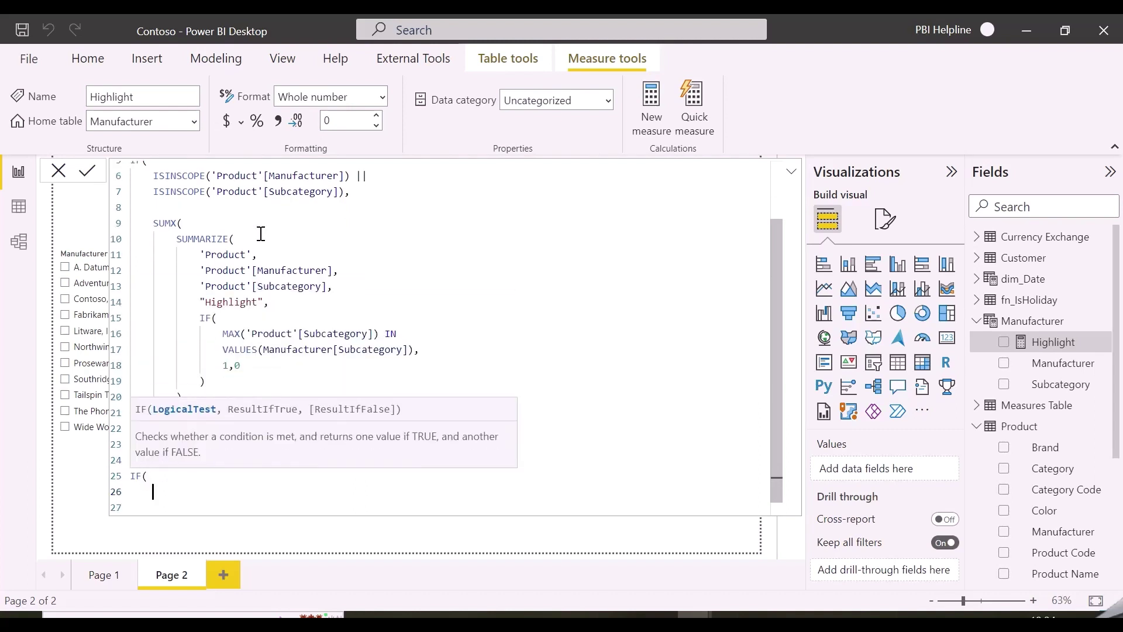
text(ISFILTERED(subc)
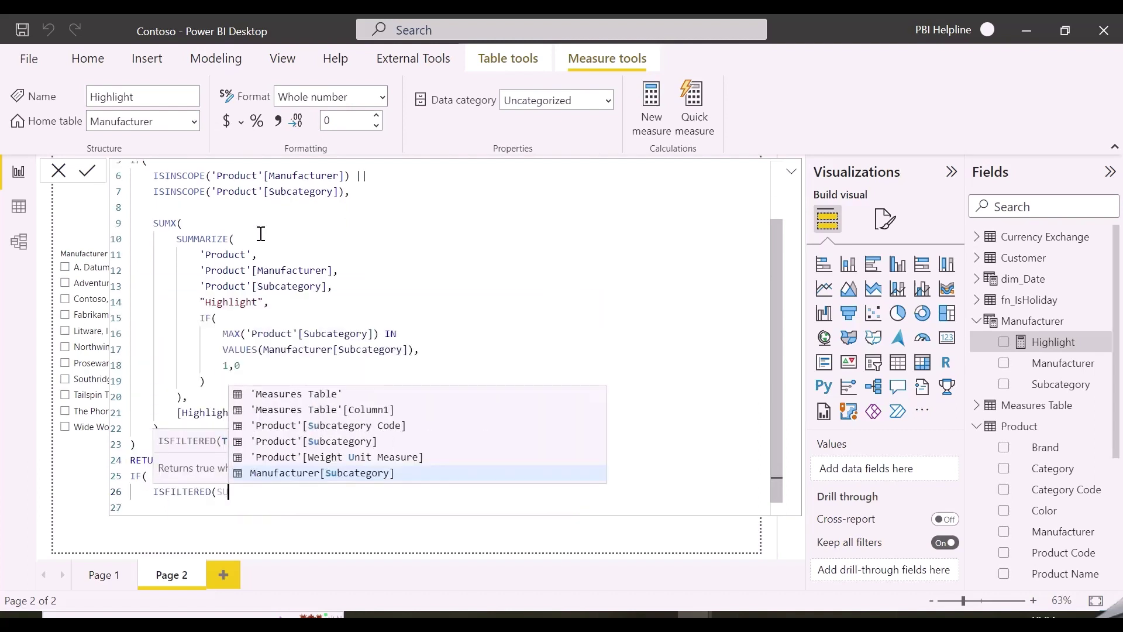
key(Tab)
text(),)
key(shift+Return)
text(_)
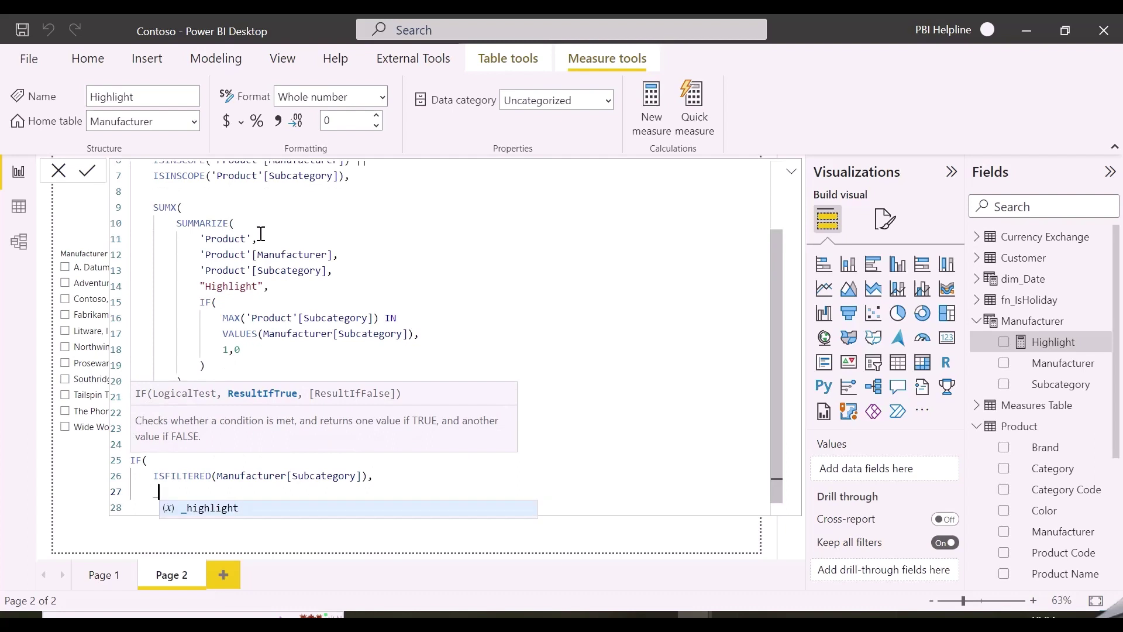
text(hi)
key(Tab)
text(,0)
key(shift+Return)
text())
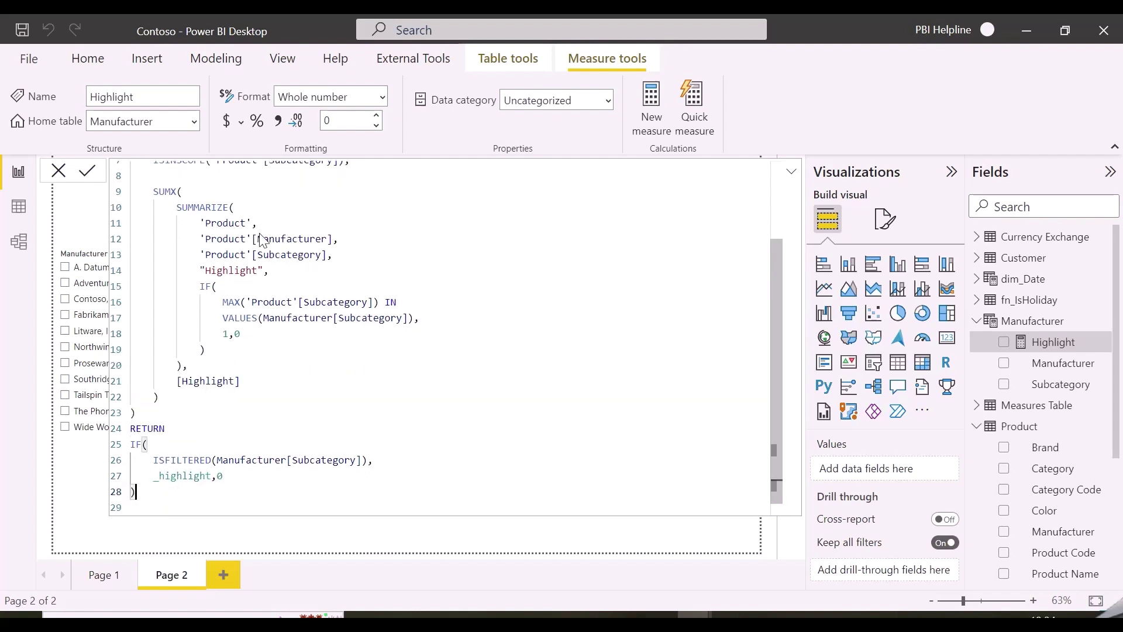
key(Return)
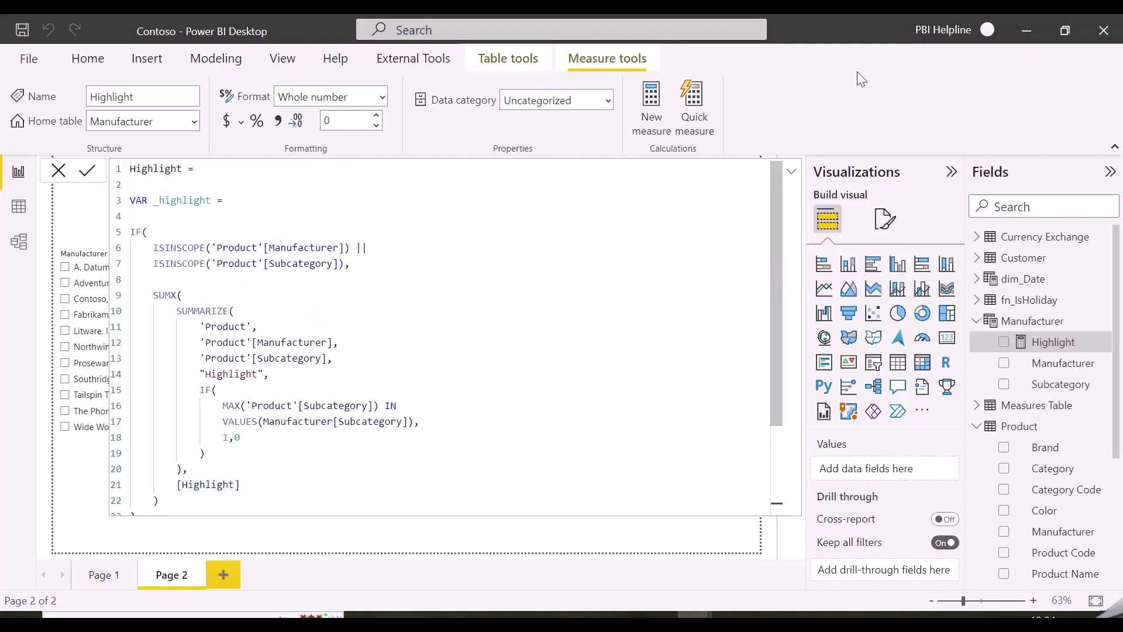
Add the Highlight measure to the matrix
click(793, 172)
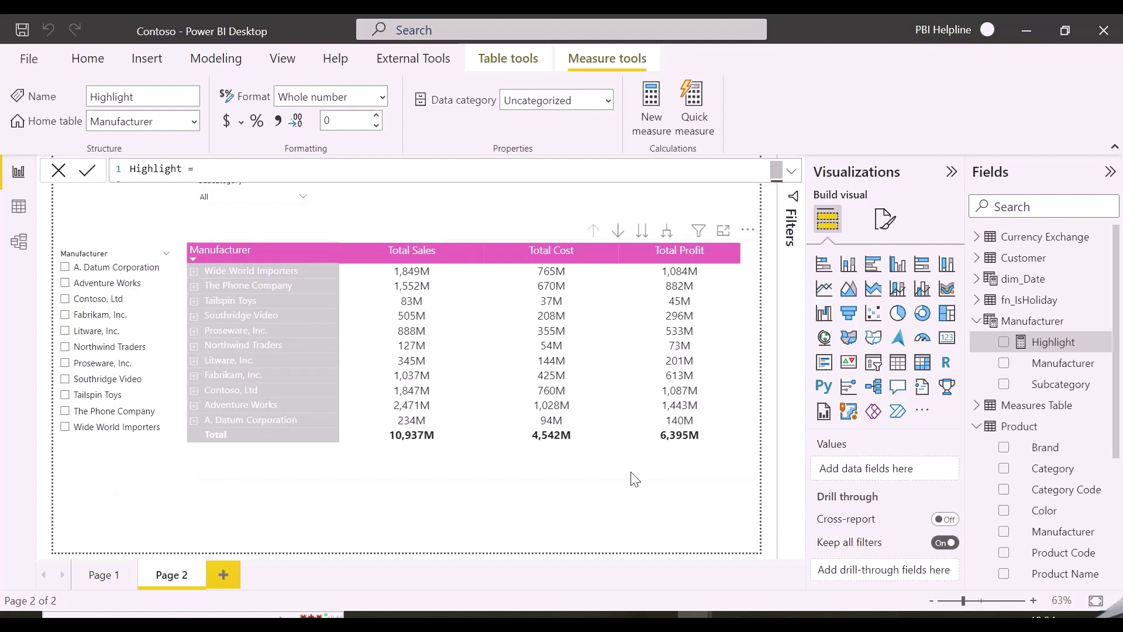
click(735, 297)
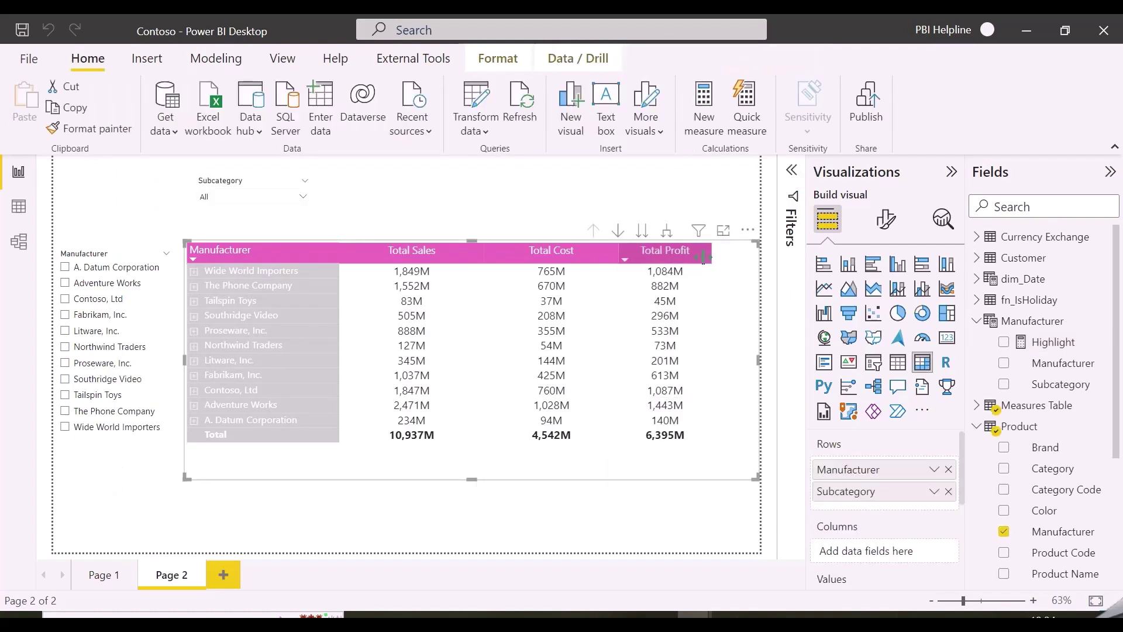
click(1004, 343)
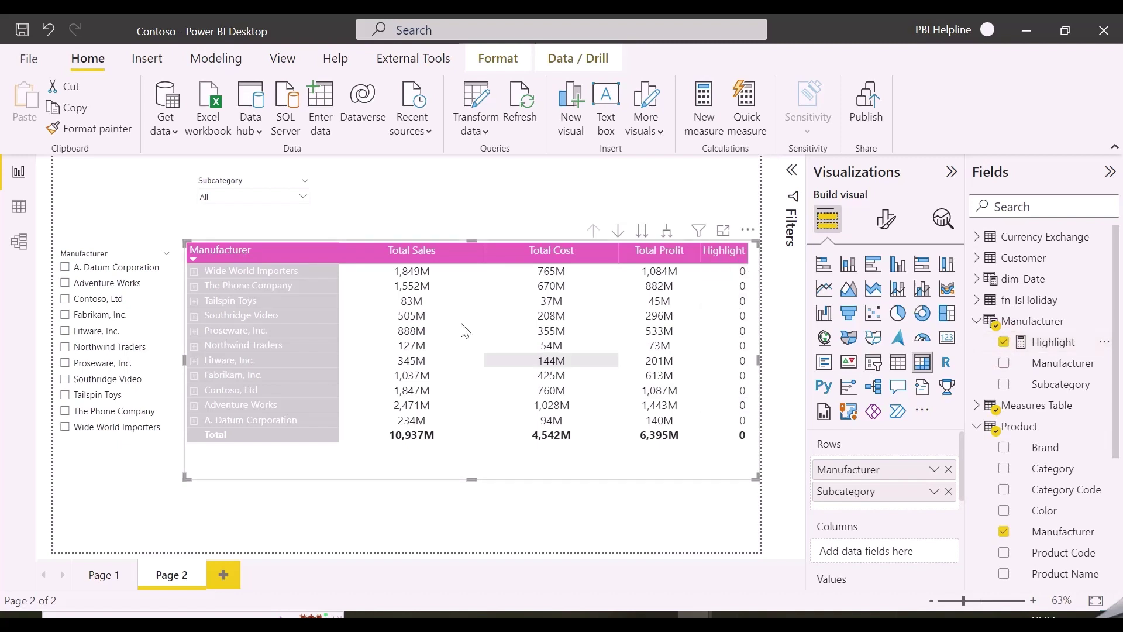
Select Boxed Games in the Subcategory slicer and check Tailspin Toys' Highlight values
click(246, 198)
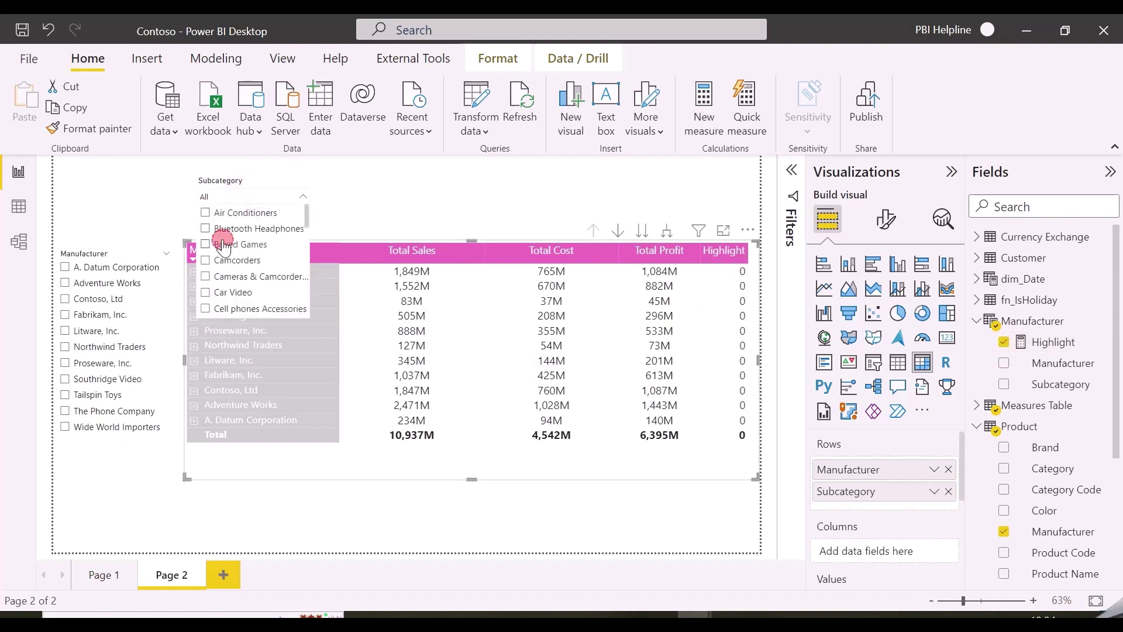
click(223, 244)
click(570, 186)
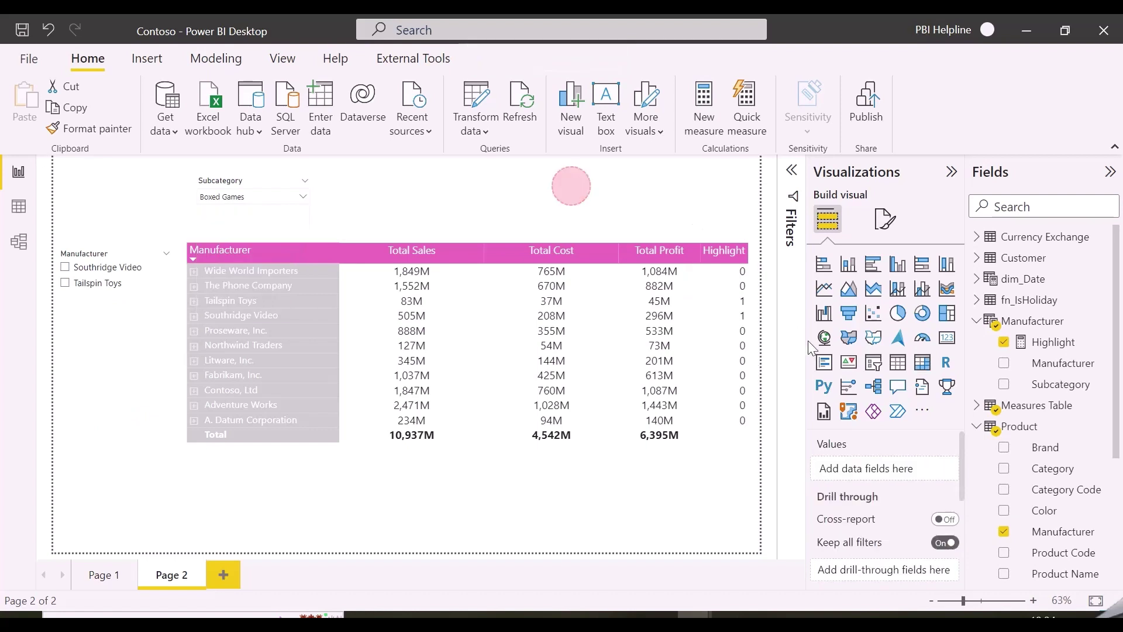
click(193, 301)
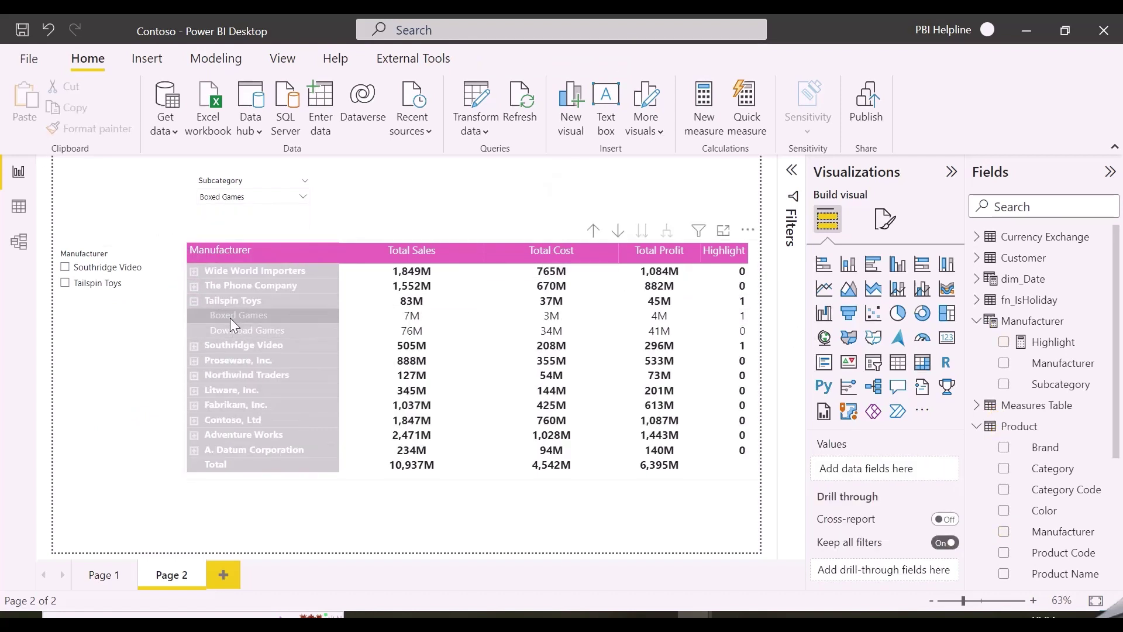
click(194, 301)
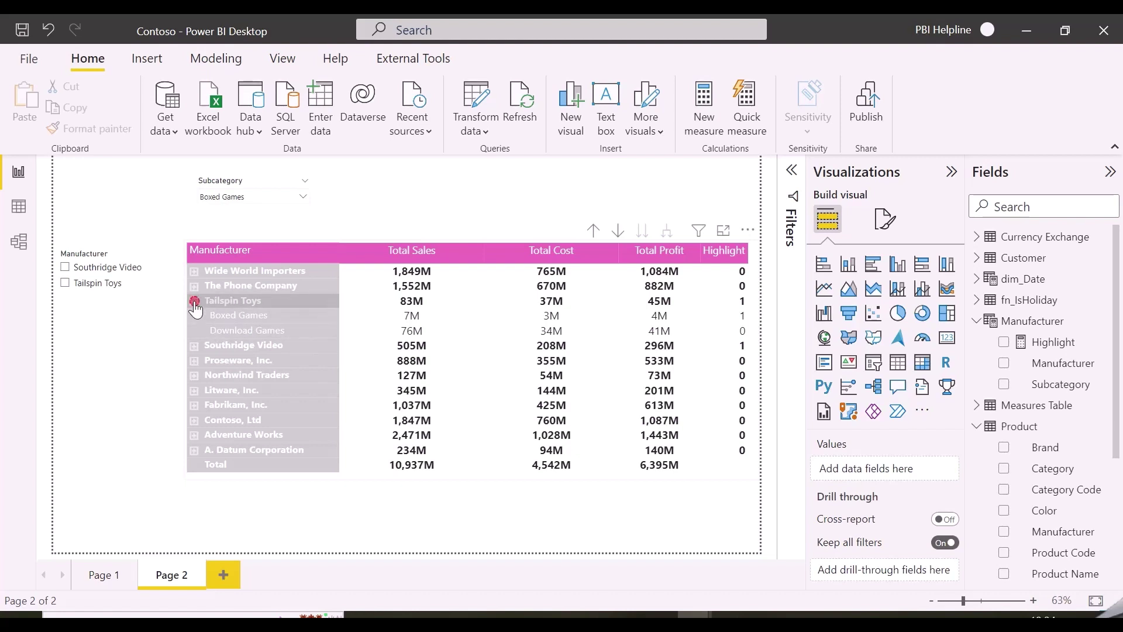
Remove Highlight from the matrix fields and widen the Total Profit column
click(720, 462)
click(1003, 344)
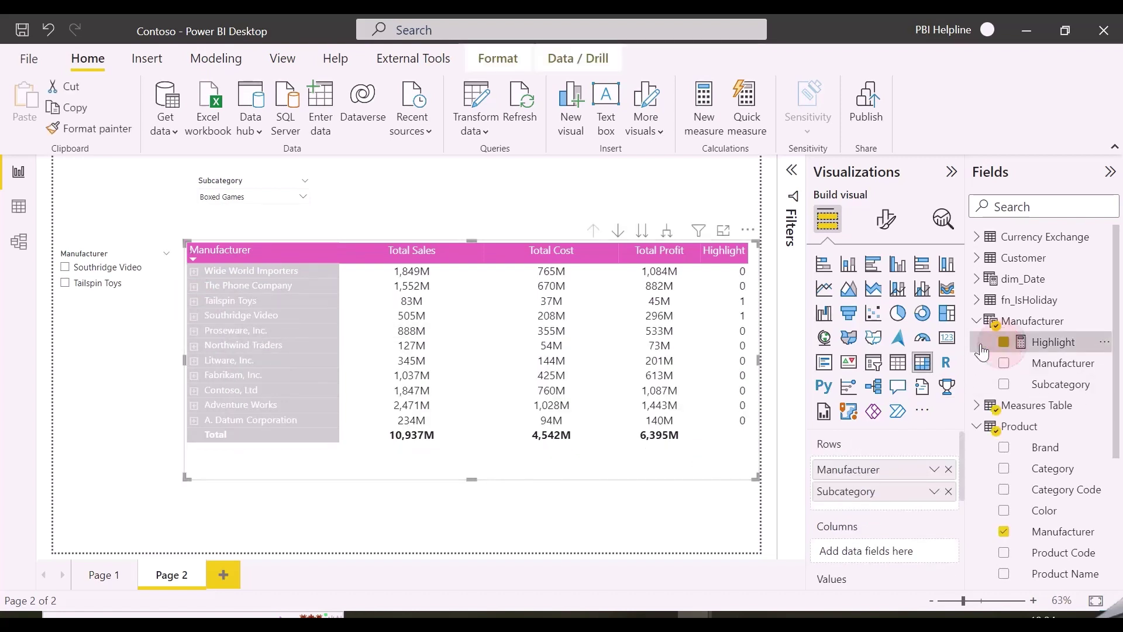
drag(705, 253, 736, 252)
Turn on background colour for Total Sales under the matrix's cell elements
click(893, 235)
scroll(898, 426, down, 5)
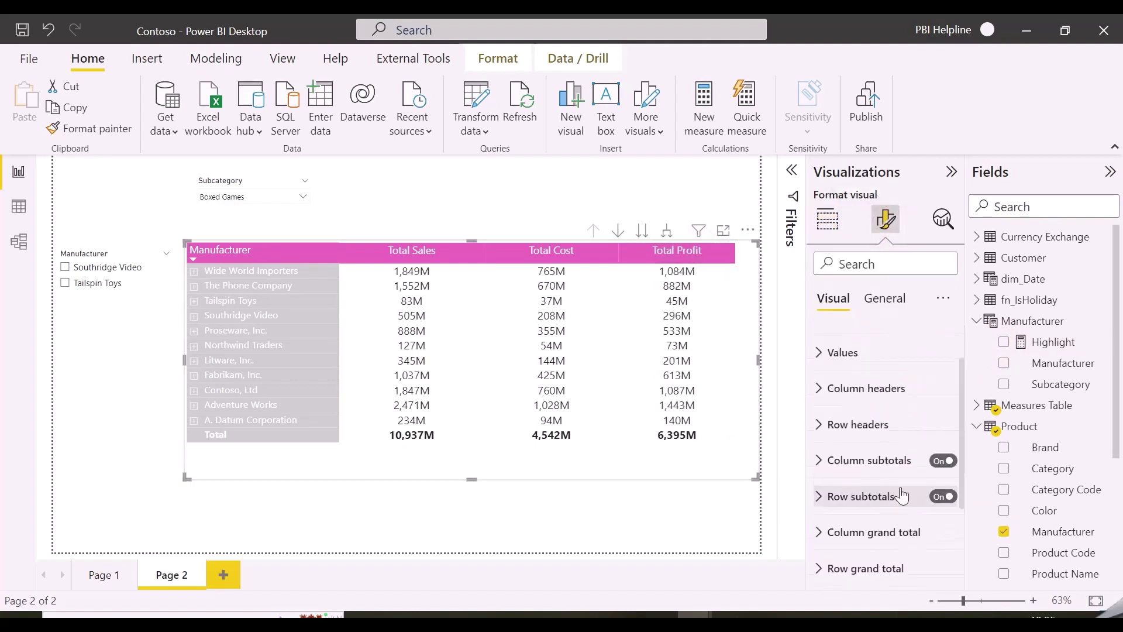
click(889, 495)
scroll(882, 497, down, 2)
scroll(879, 500, down, 1)
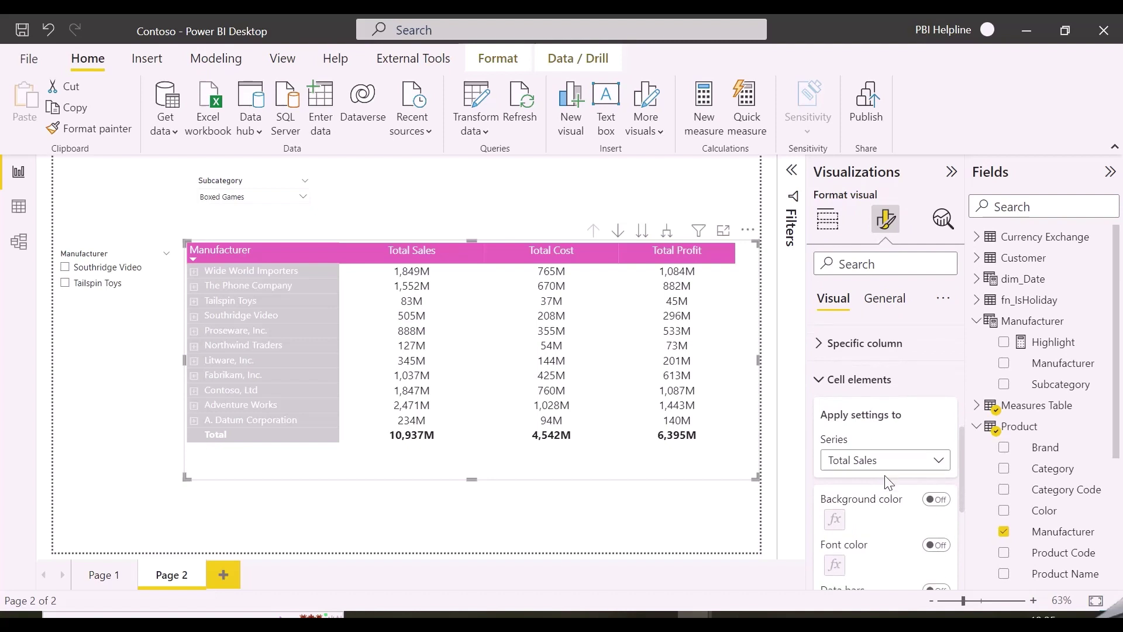
click(933, 492)
click(834, 508)
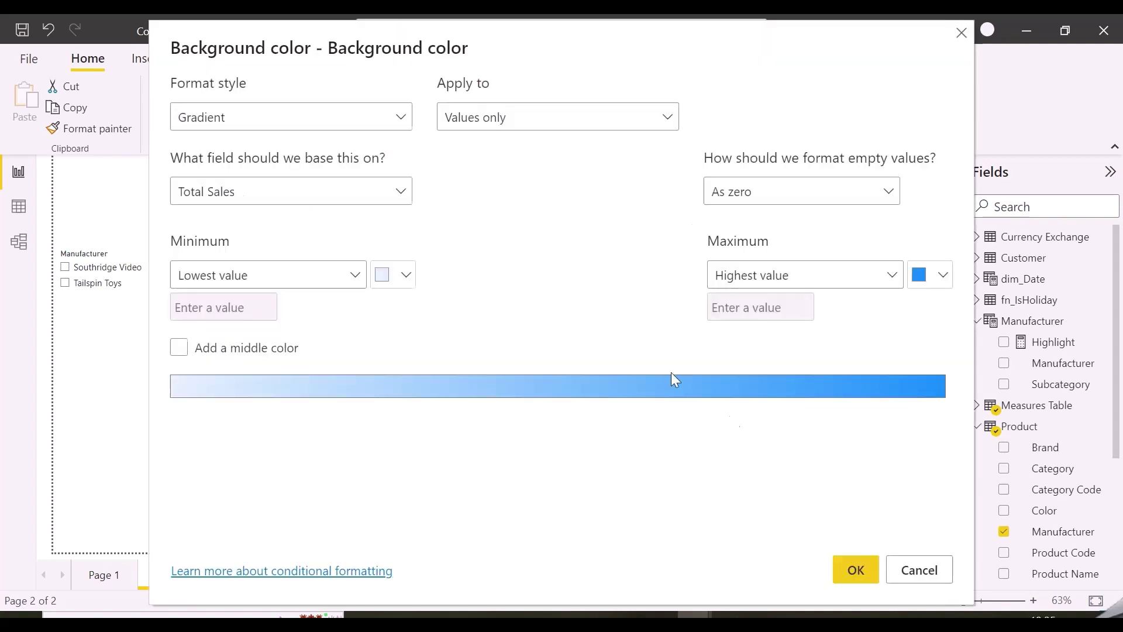
Give Total Sales a rules background: light grey on values and totals when Highlight >= 1
click(334, 119)
click(284, 170)
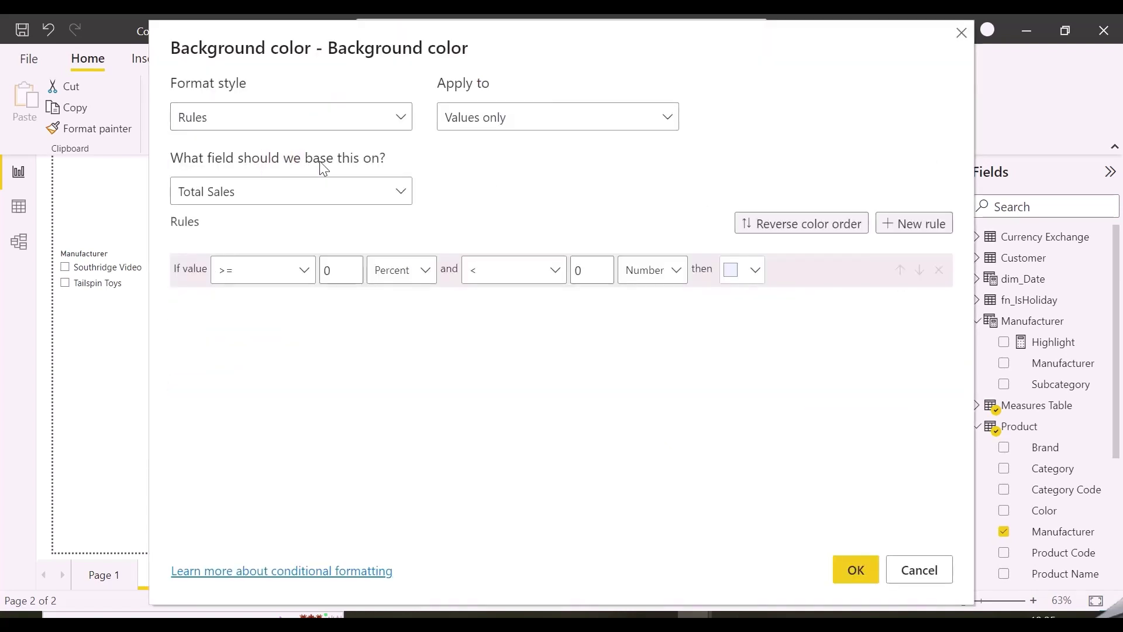
click(579, 116)
click(519, 172)
click(338, 186)
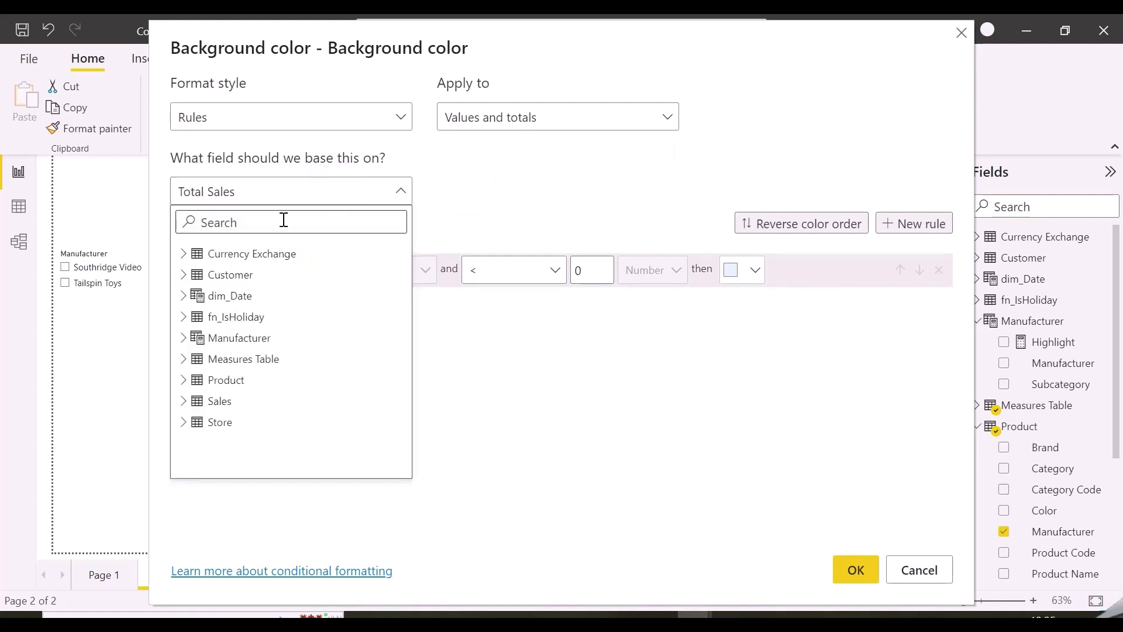
text(high)
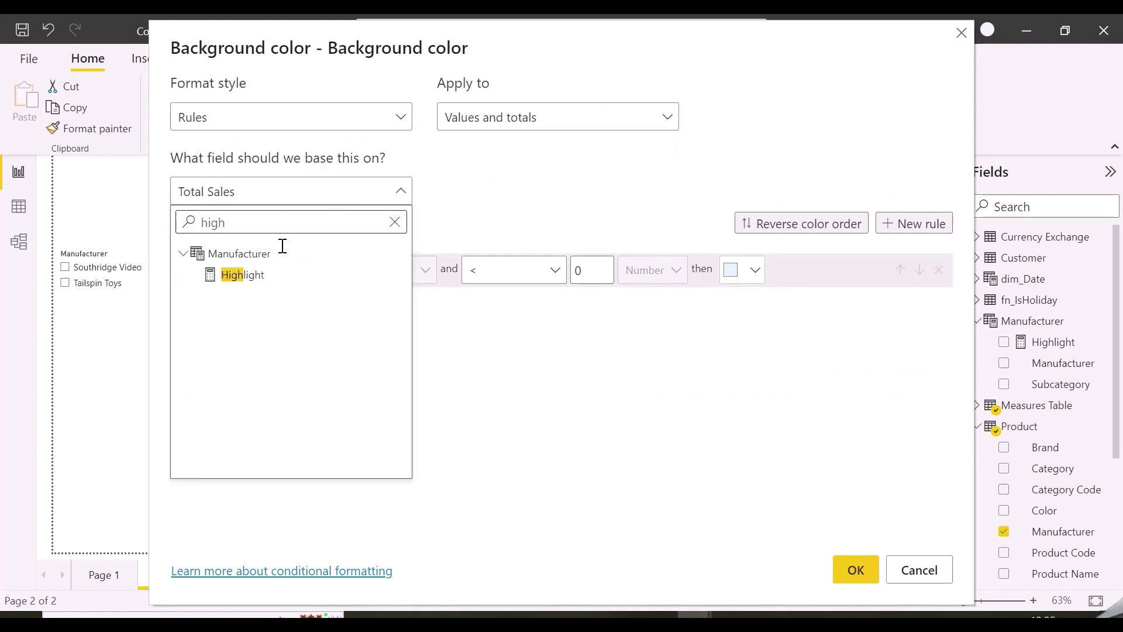
click(275, 271)
double_click(347, 264)
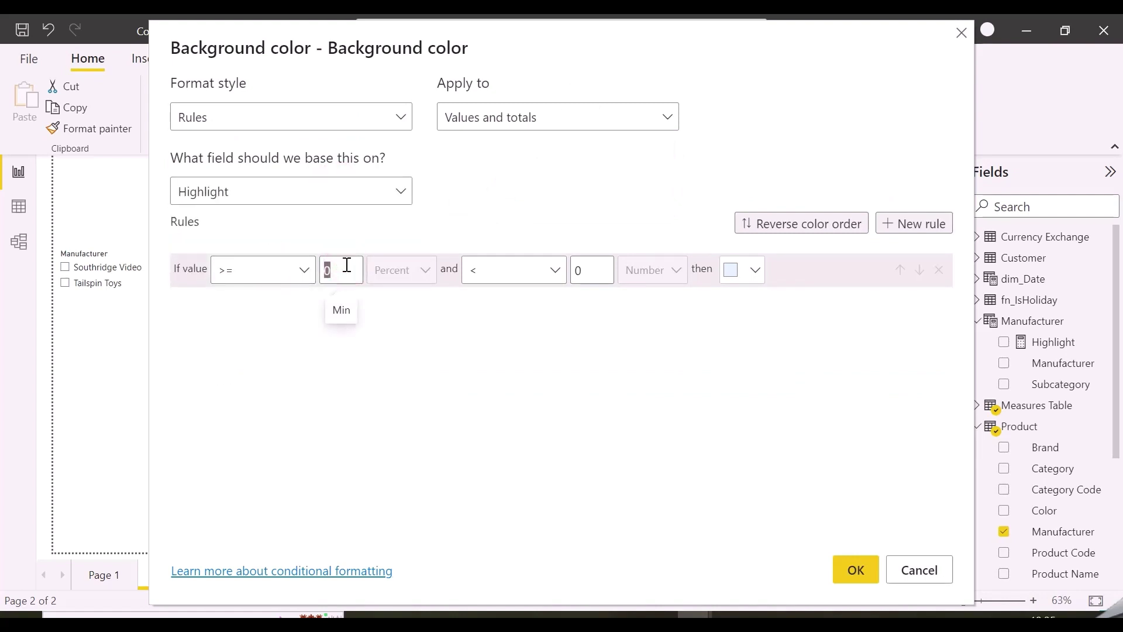
key(BackSpace)
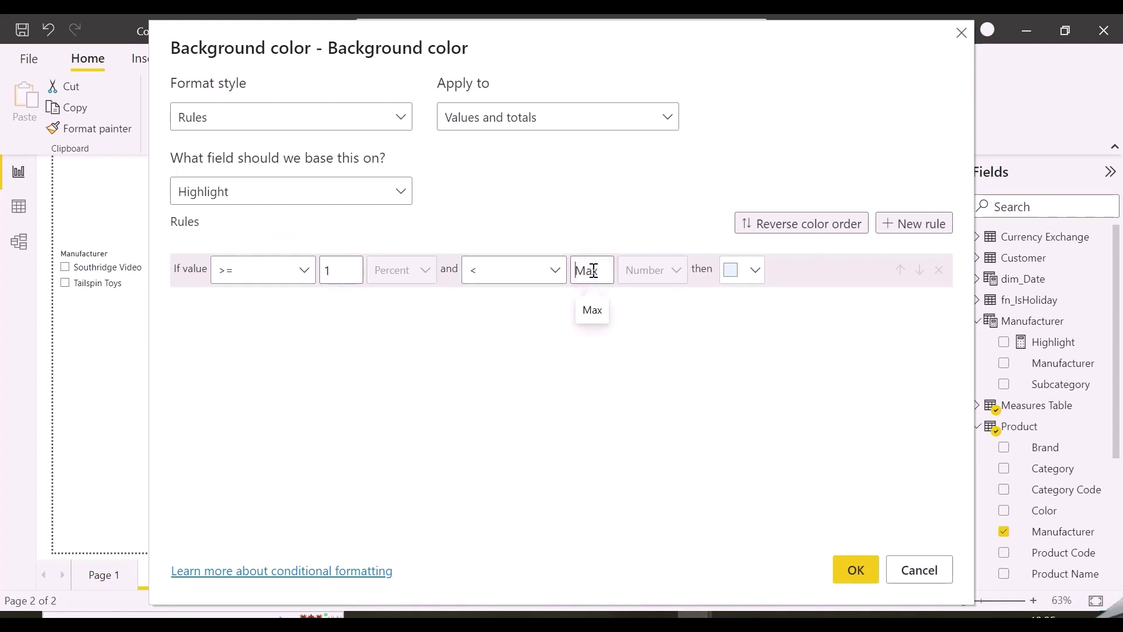
click(752, 272)
click(626, 365)
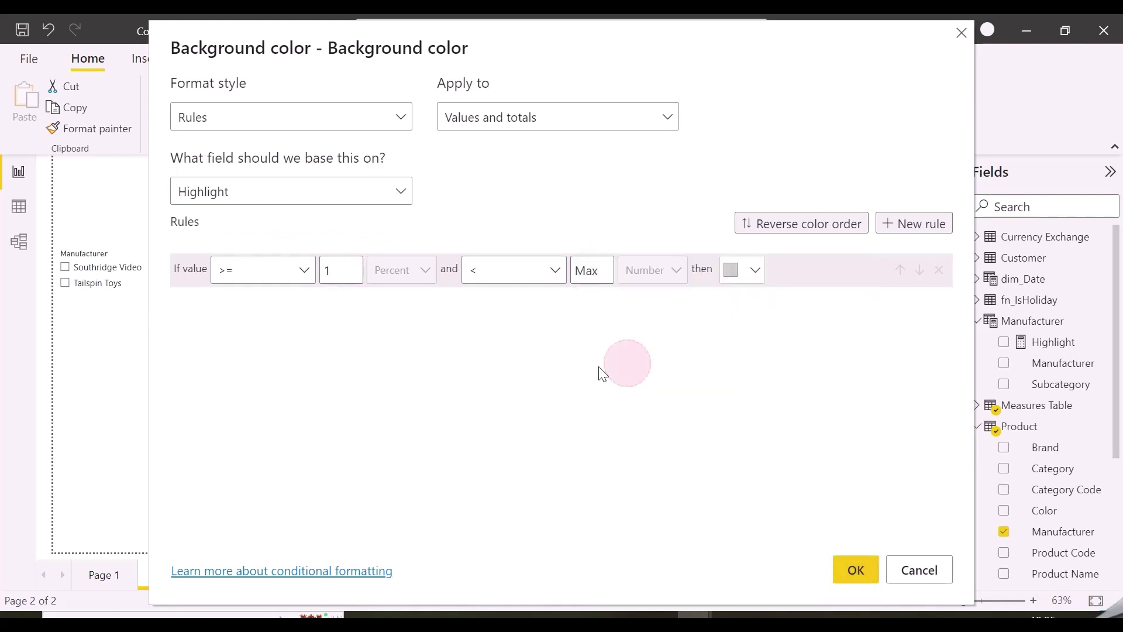
click(854, 575)
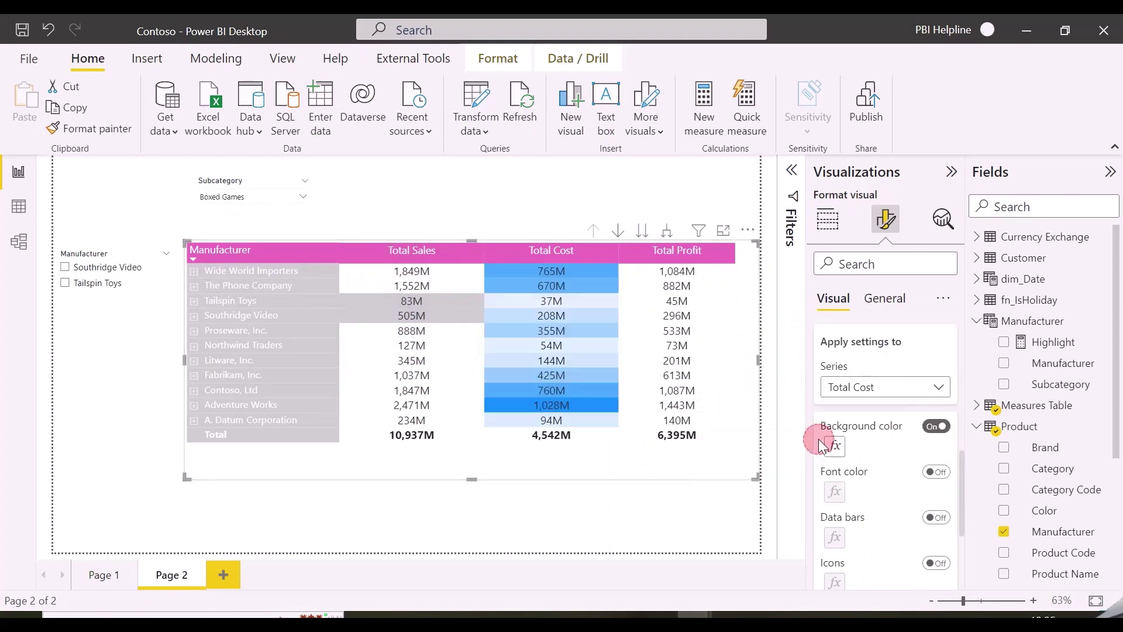
Apply the same grey Highlight rule to Total Cost, then enable background colour for Total Profit
click(831, 375)
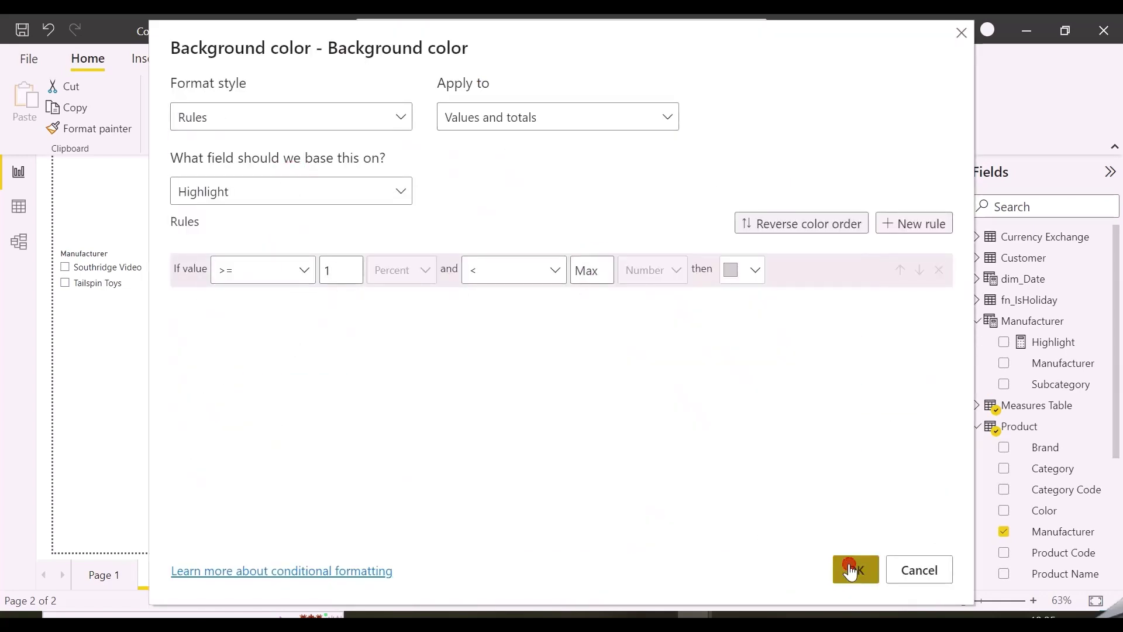
click(852, 569)
click(885, 386)
click(853, 450)
click(835, 446)
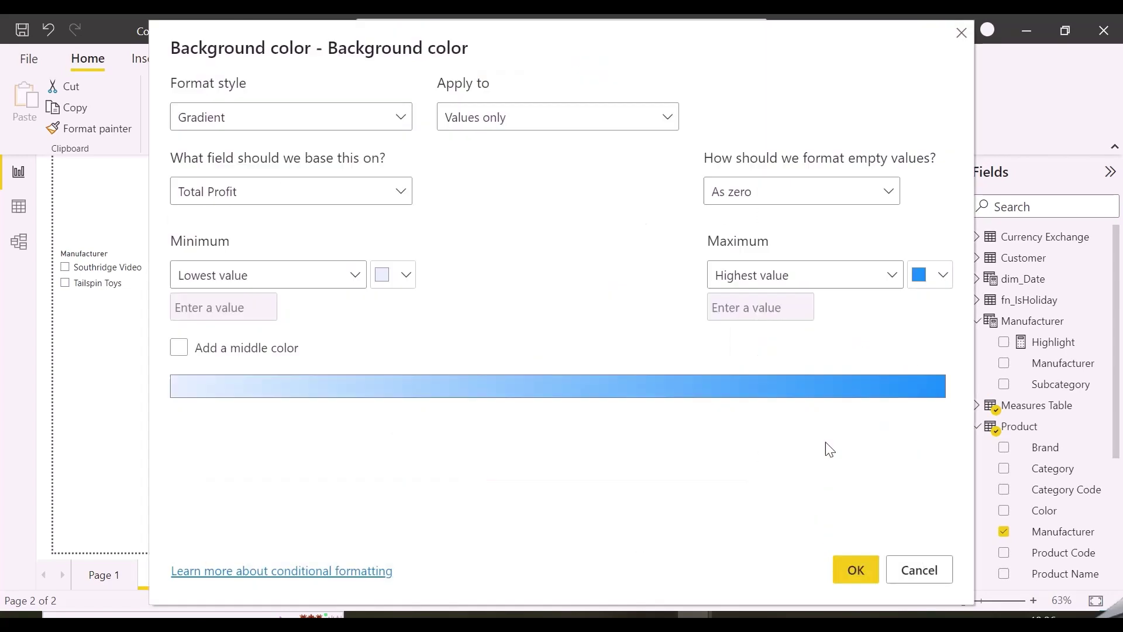
Set Total Profit's background rule to grey on values and totals based on Highlight
click(291, 117)
click(234, 165)
click(557, 117)
click(497, 166)
click(291, 191)
text(high)
click(258, 278)
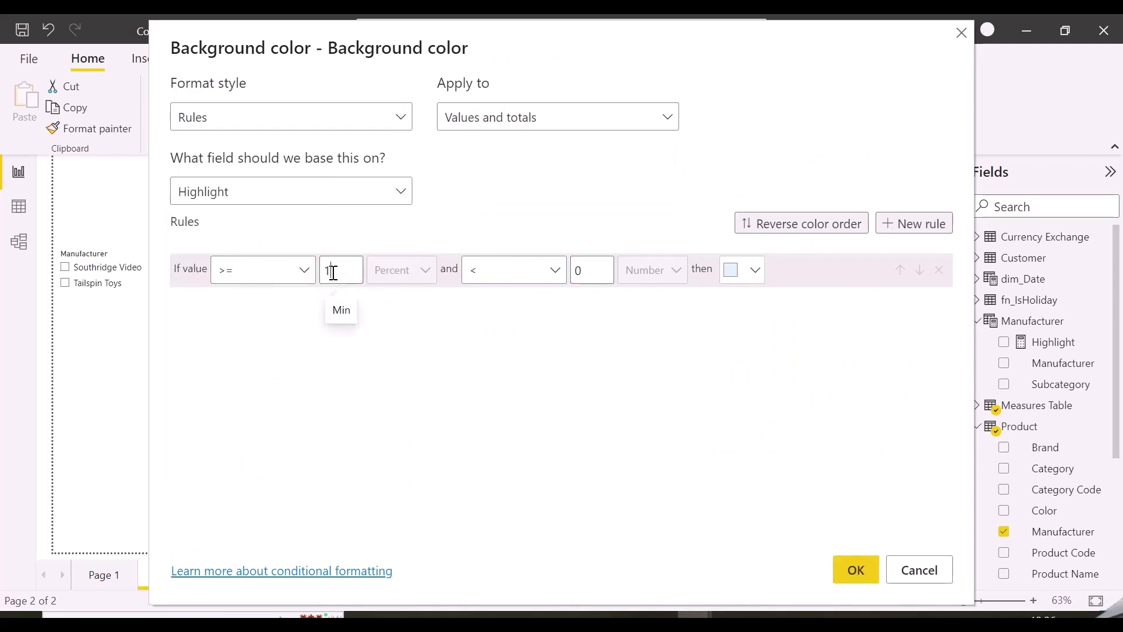
click(756, 269)
click(626, 368)
click(856, 570)
click(517, 519)
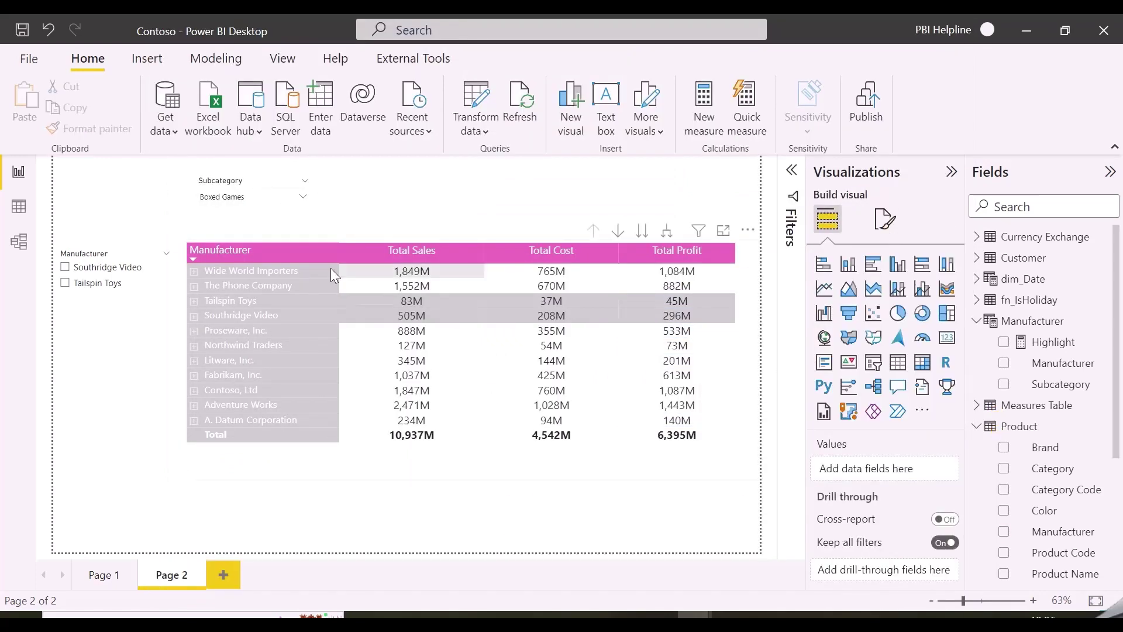
Select Camcorders in the Subcategory slicer and expand Fabrikam, Inc. in the matrix
click(281, 197)
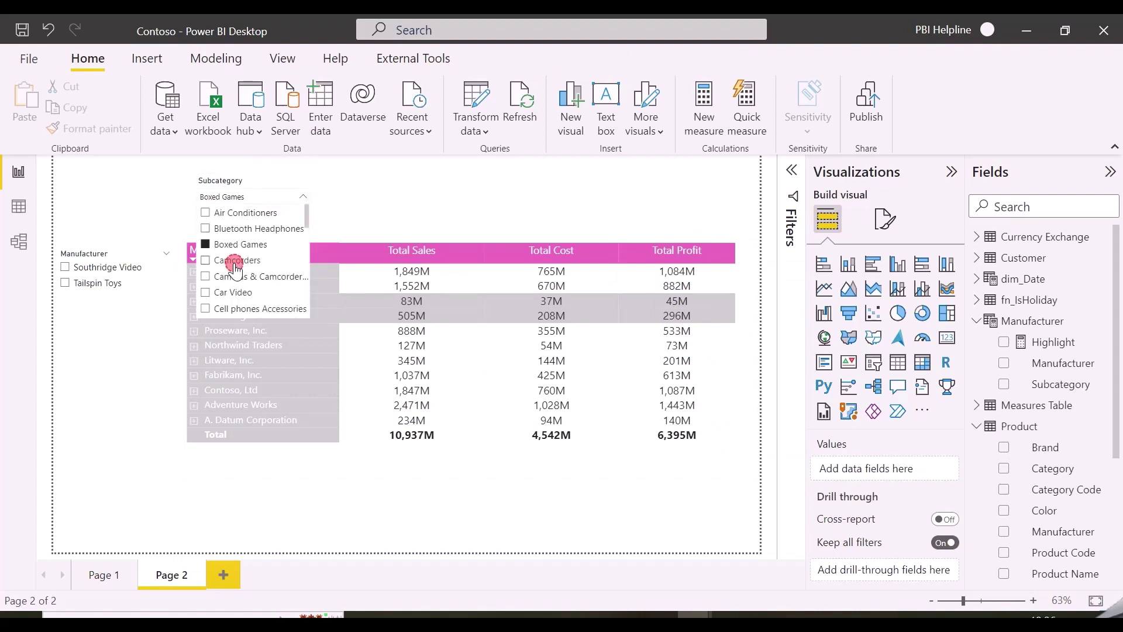
click(236, 262)
click(448, 183)
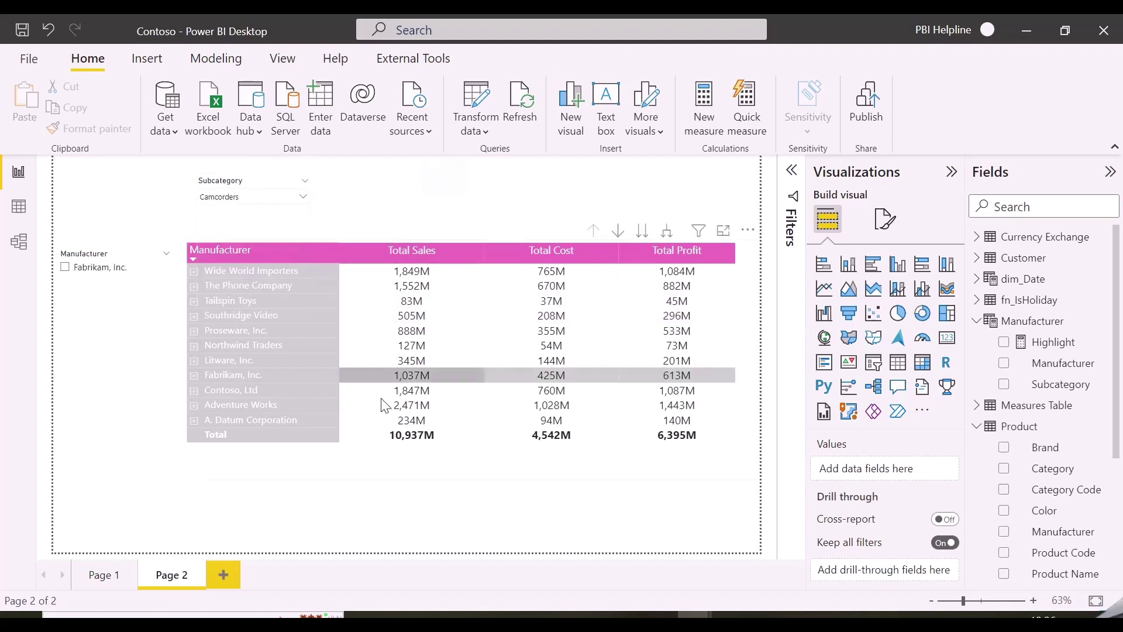
click(194, 375)
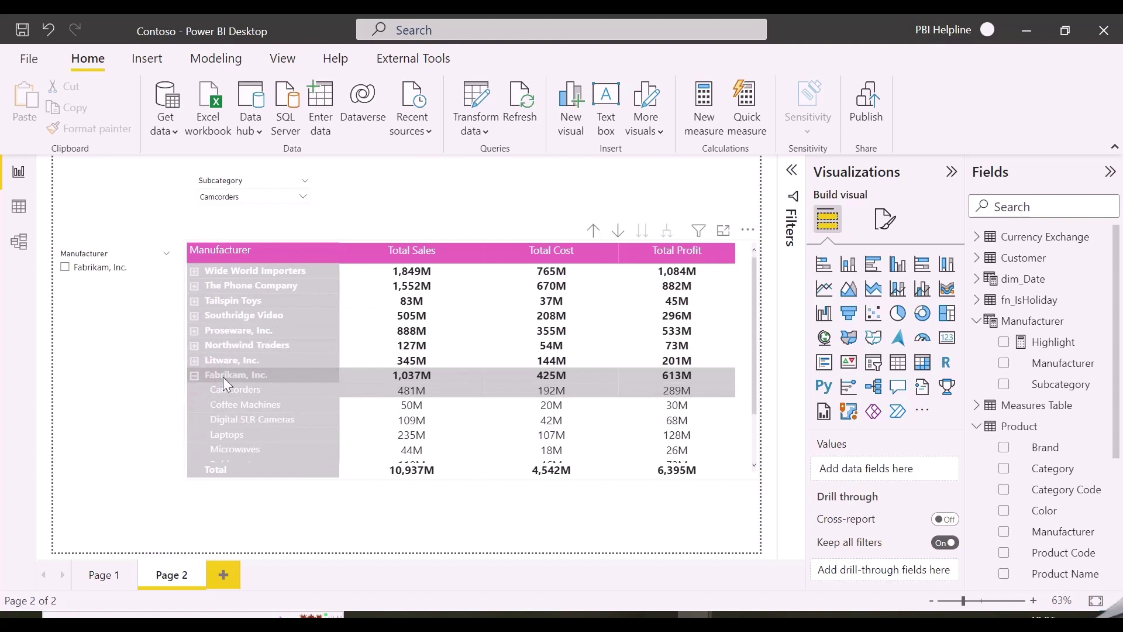
Add Car Video to the slicer selection, collapse Fabrikam, Inc., and expand Southridge Video
click(245, 200)
ctrl+click(237, 292)
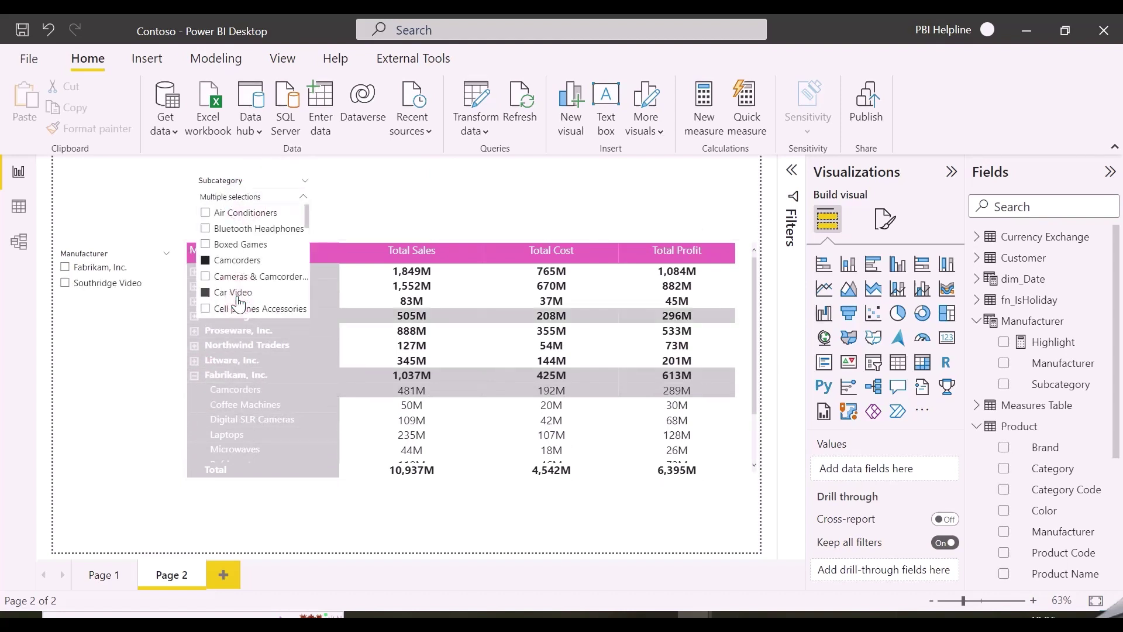
click(437, 195)
click(194, 375)
click(194, 315)
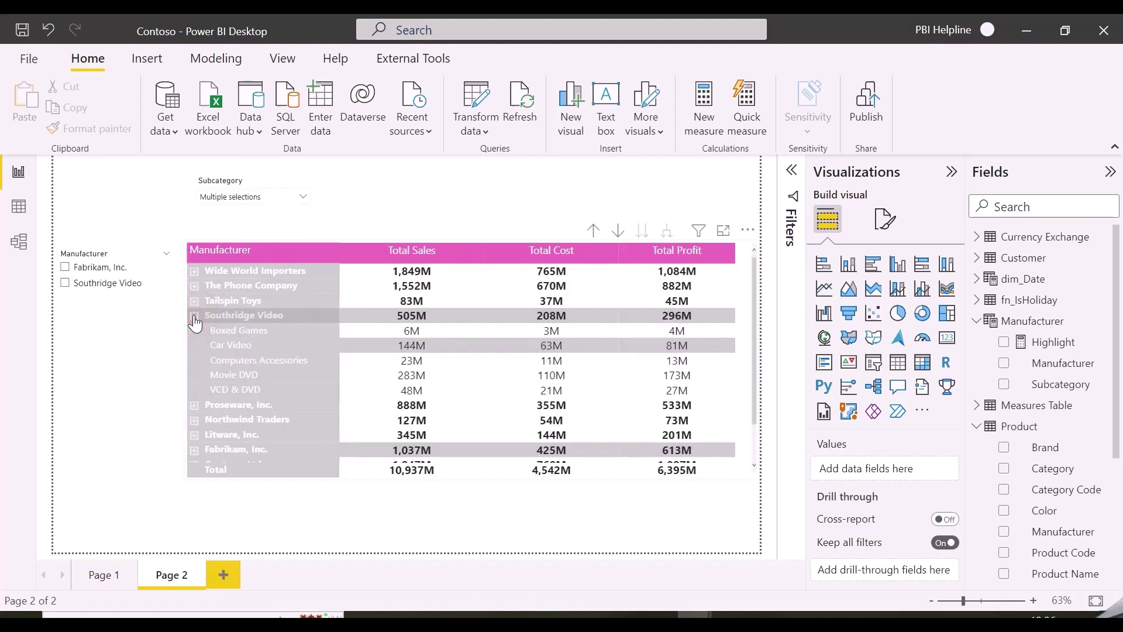